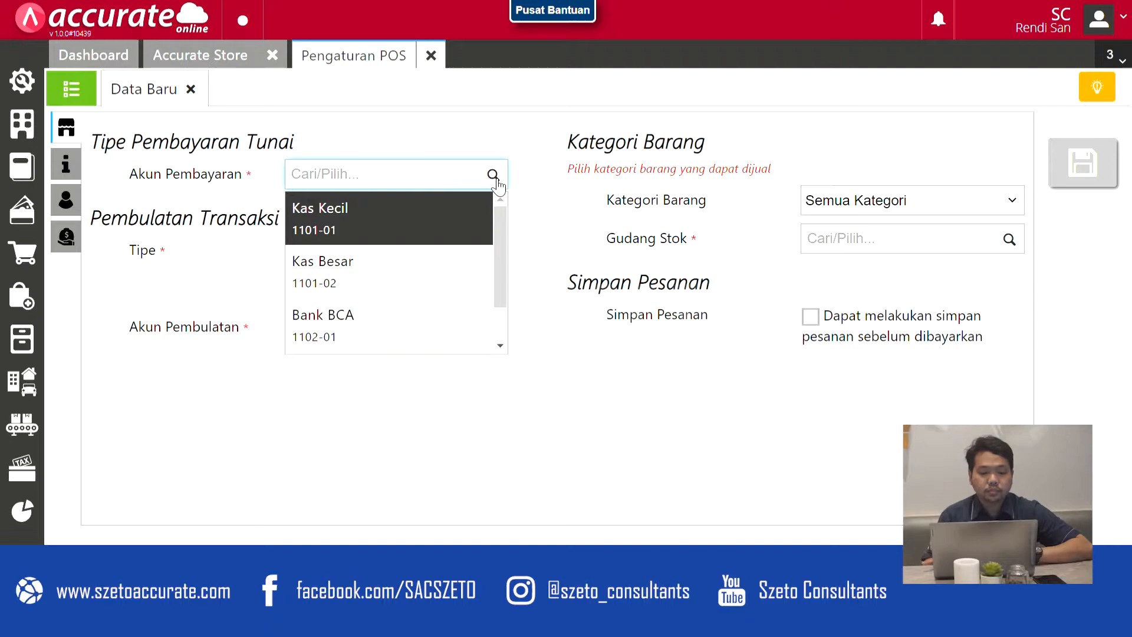
# Step: Set the cash payment account to Kas Besar and the rounding account to 7203-08 Biaya Diluar Usaha Lainnya
pyautogui.press('Down')
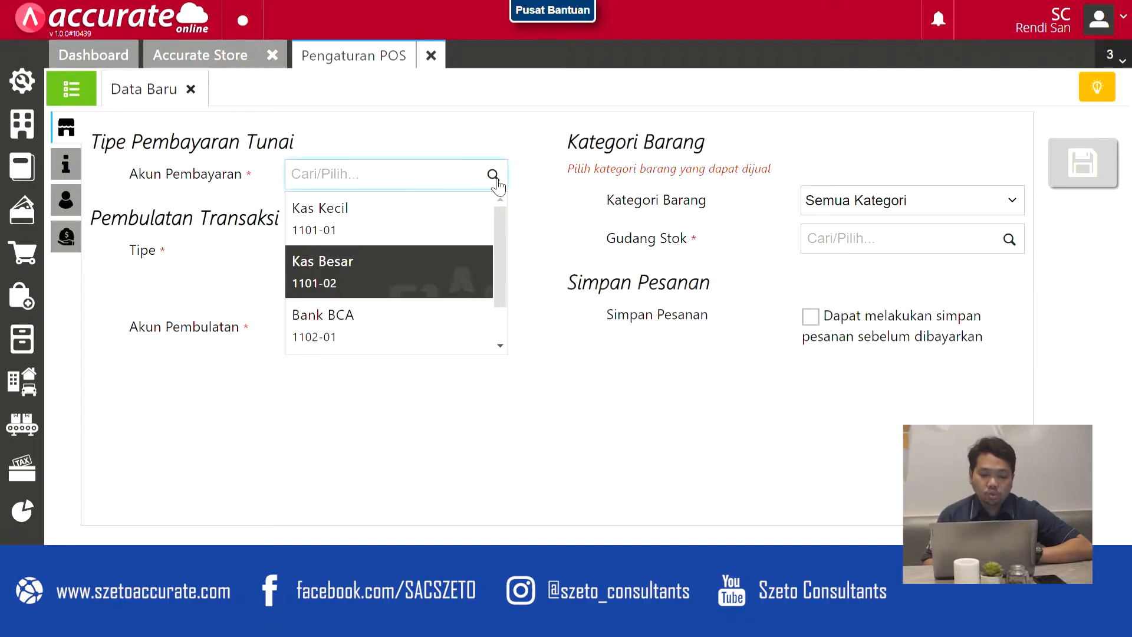
pyautogui.press('Return')
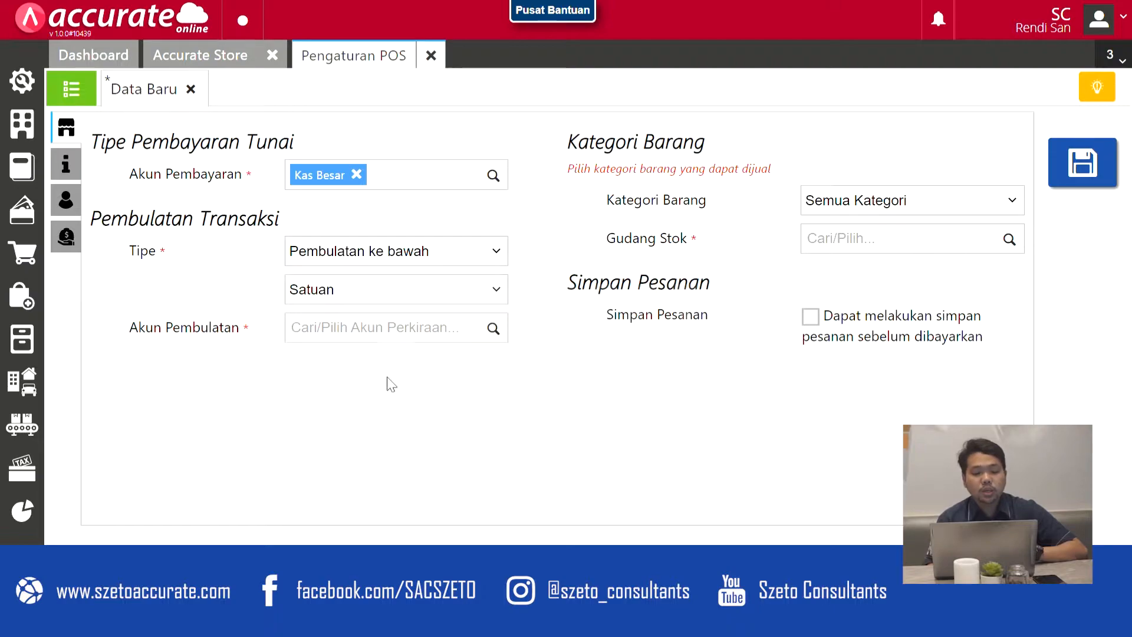
pyautogui.click(493, 329)
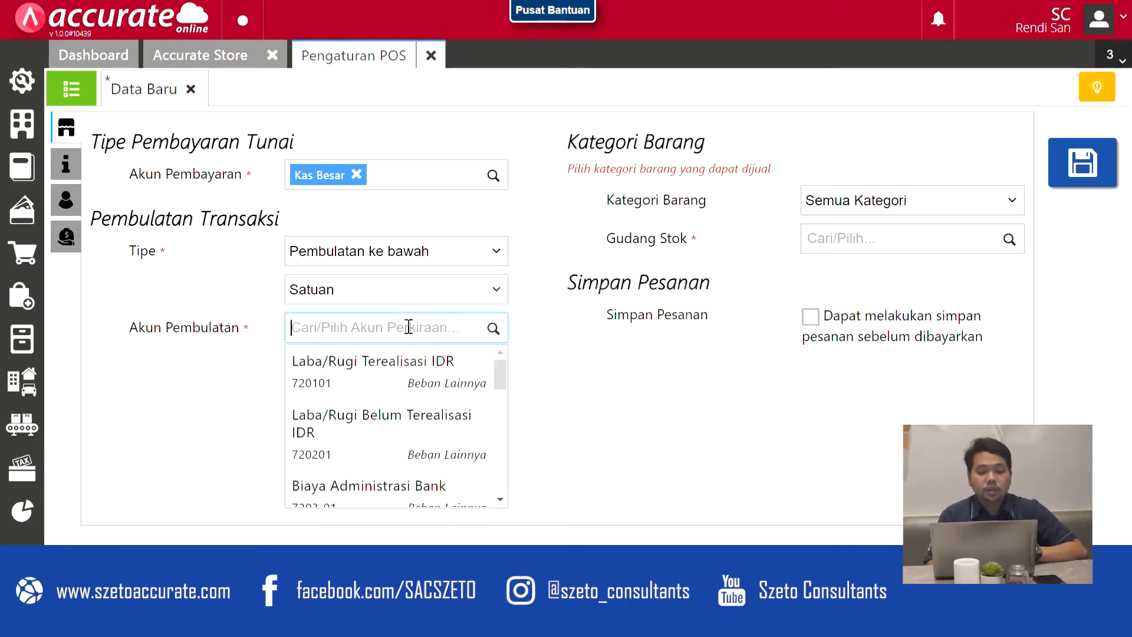
pyautogui.write('biay')
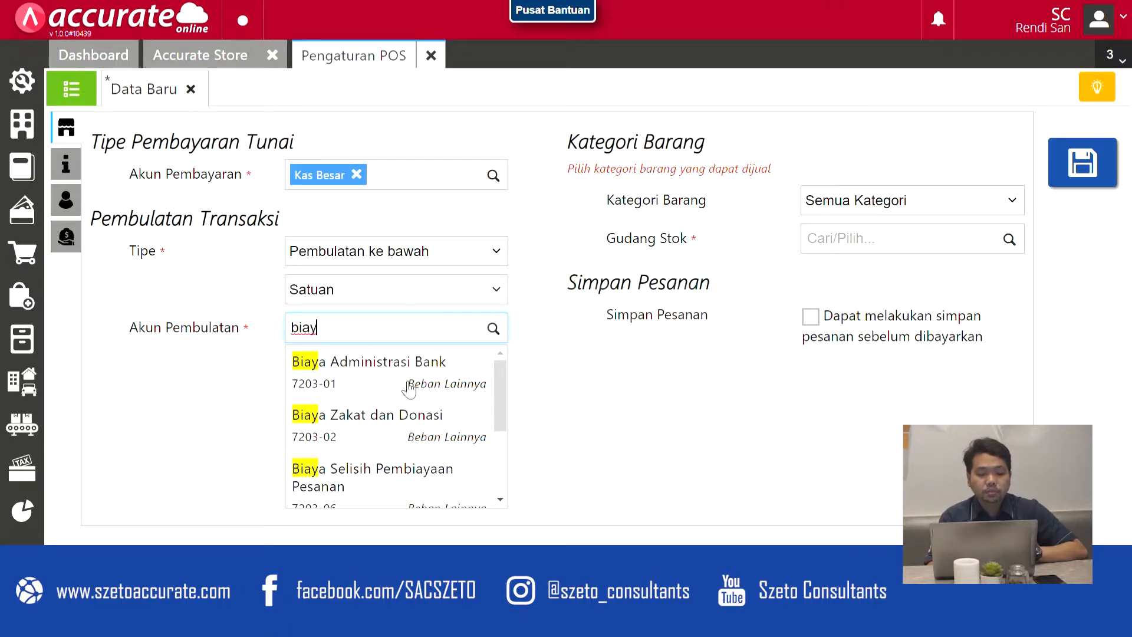
pyautogui.scroll(-3, 407, 395)
pyautogui.scroll(-1, 412, 405)
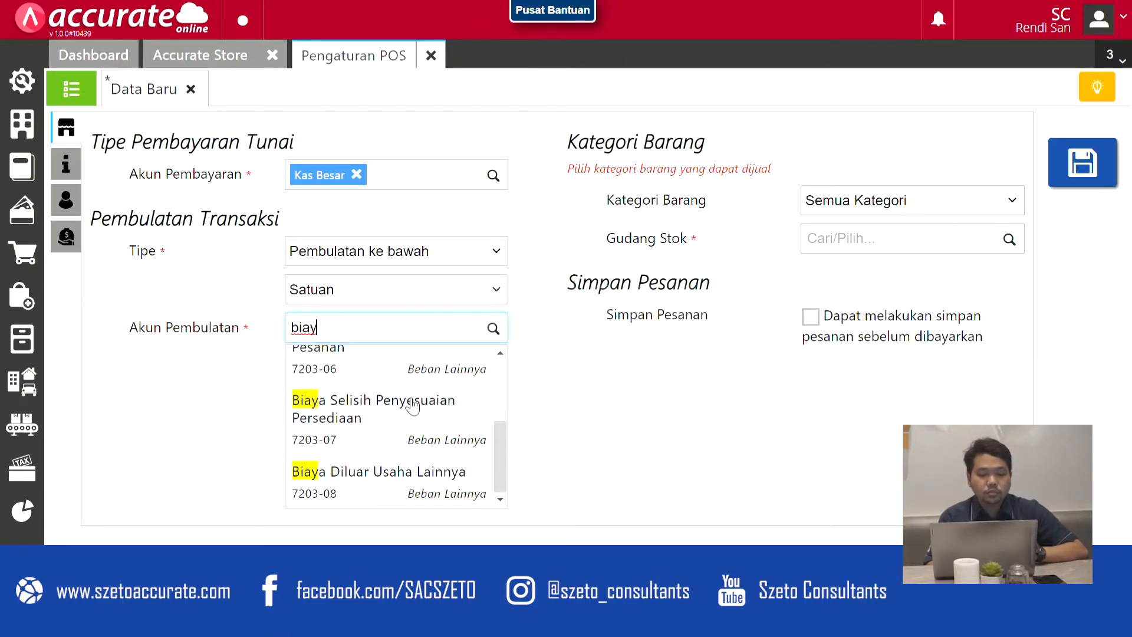
pyautogui.scroll(1, 412, 405)
pyautogui.scroll(-1, 407, 400)
pyautogui.click(399, 479)
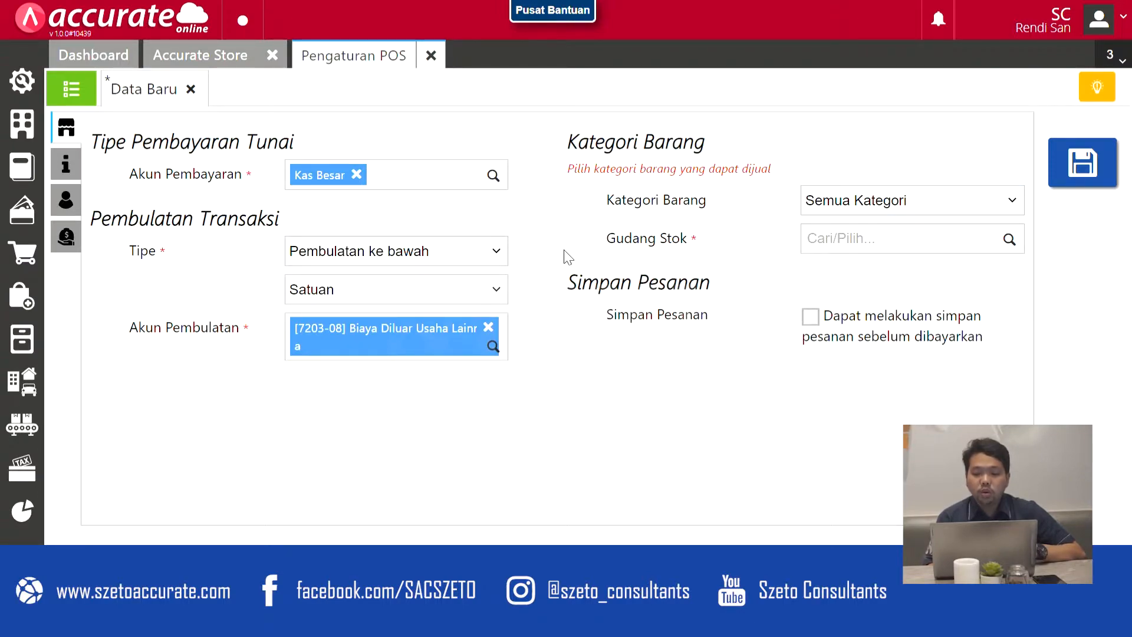
# Step: Choose Utama as the stock warehouse (Gudang Stok) for the items sold
pyautogui.click(1008, 241)
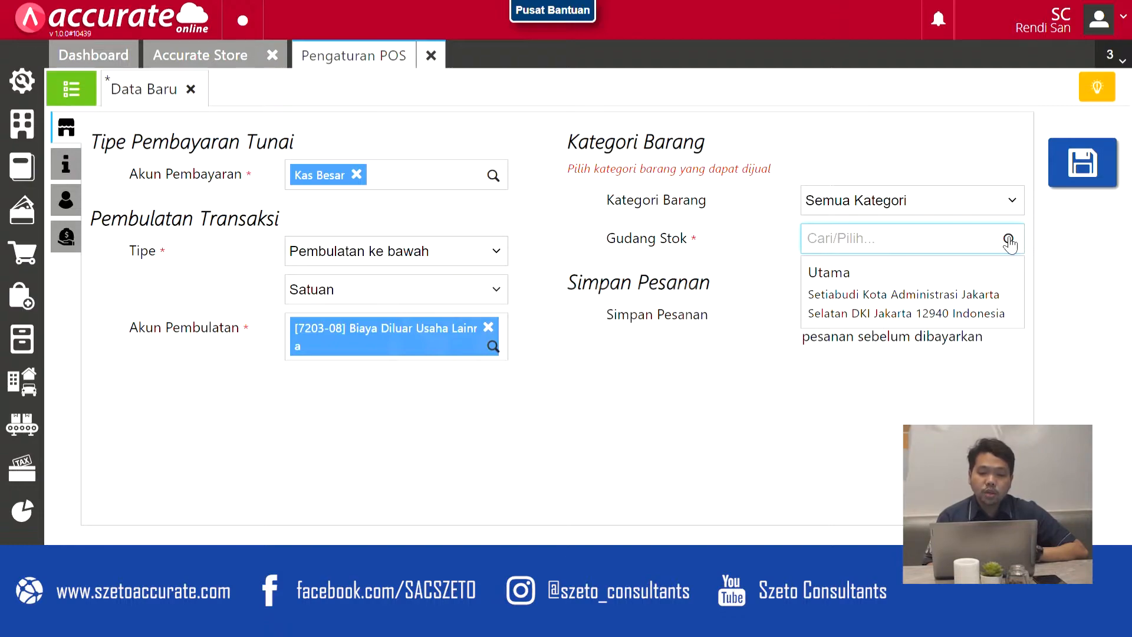
pyautogui.click(865, 308)
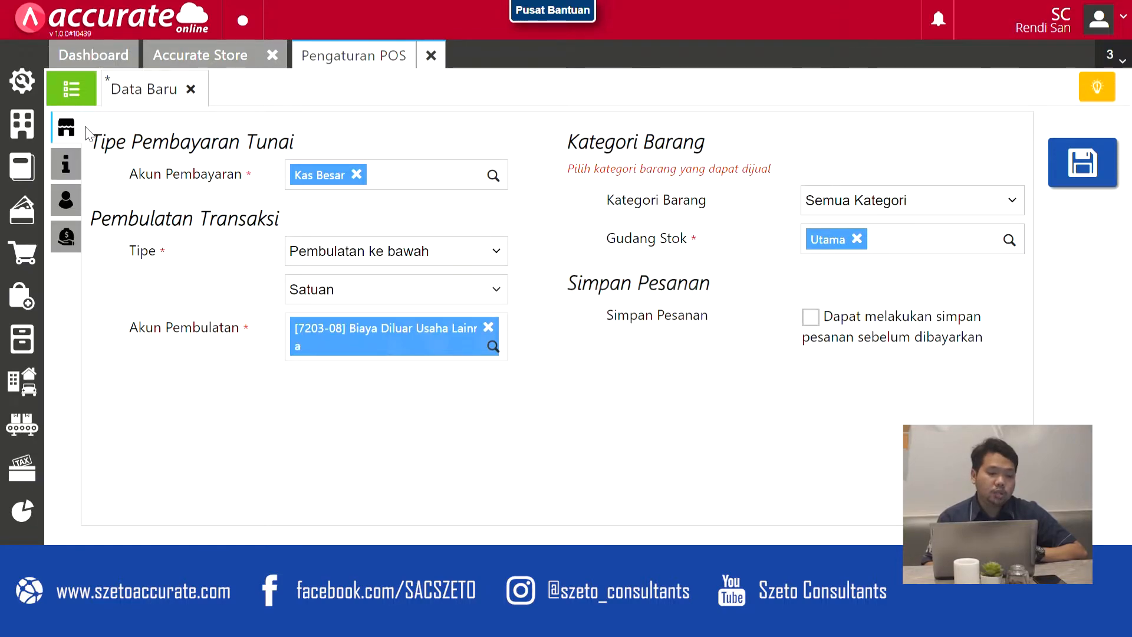
# Step: Make invoice totals include tax by default and set the stock-checking warehouse to Utama
pyautogui.click(66, 165)
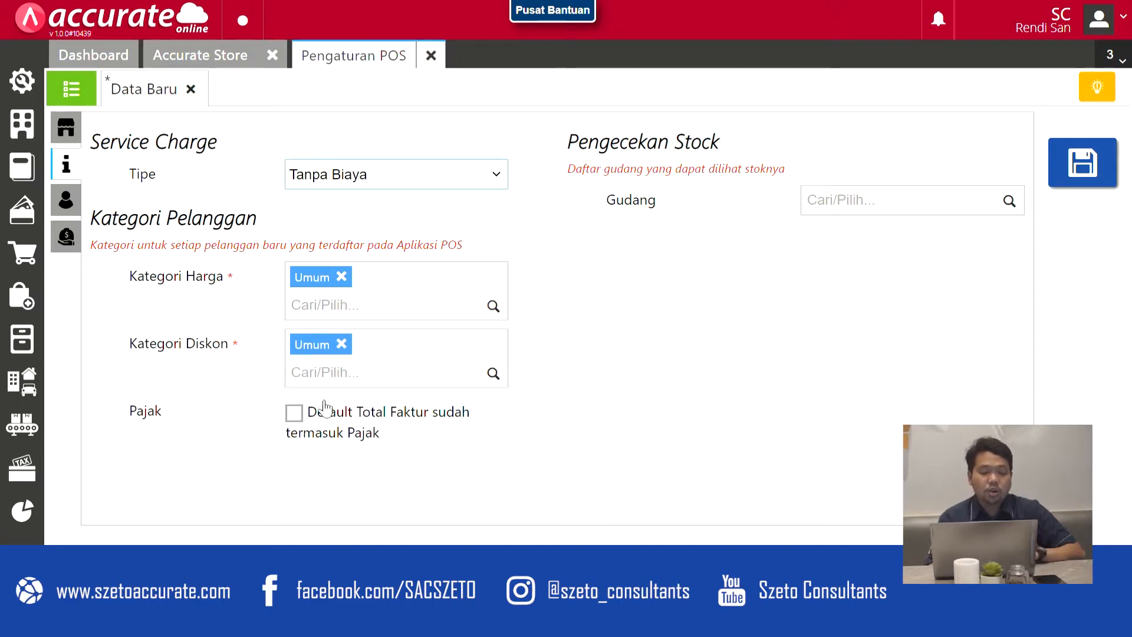
pyautogui.click(294, 413)
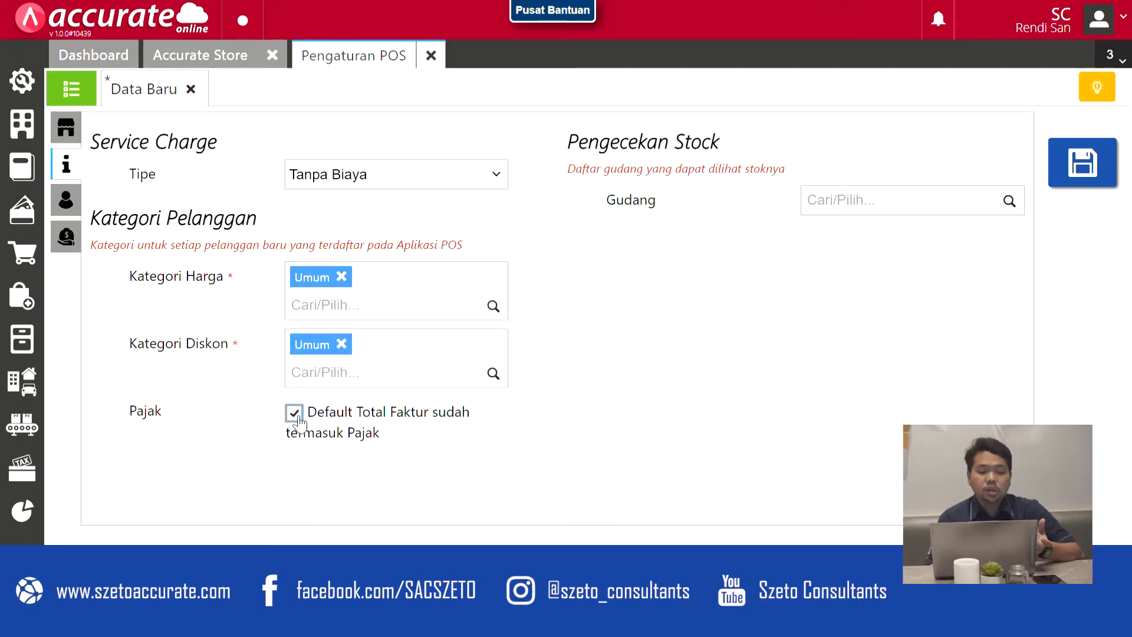
pyautogui.click(298, 417)
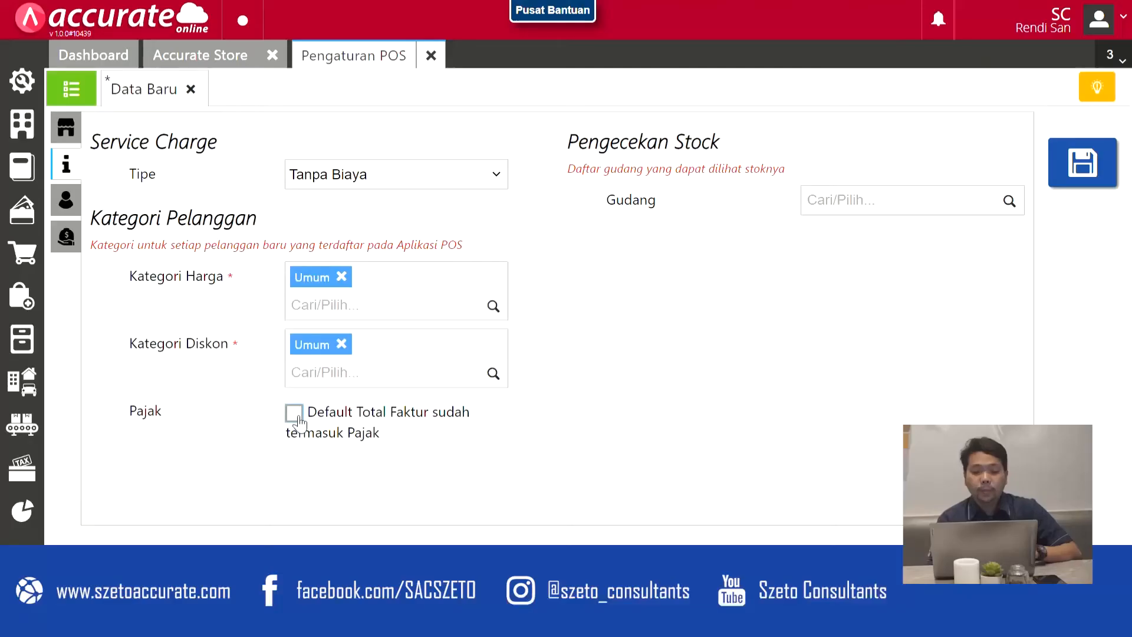
pyautogui.click(297, 419)
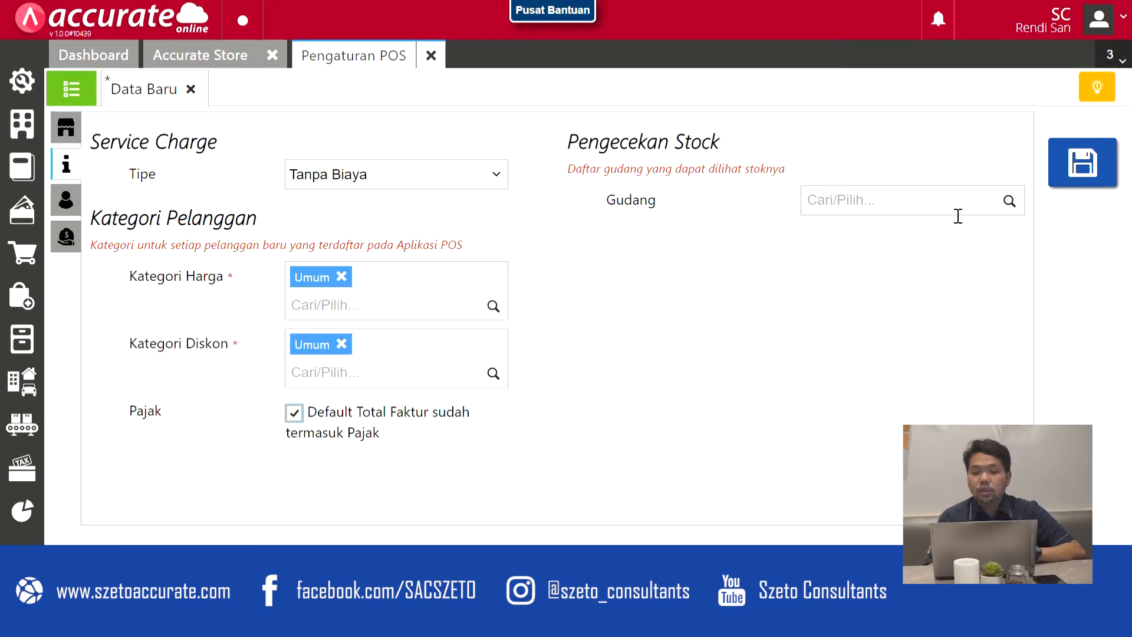
pyautogui.click(1016, 203)
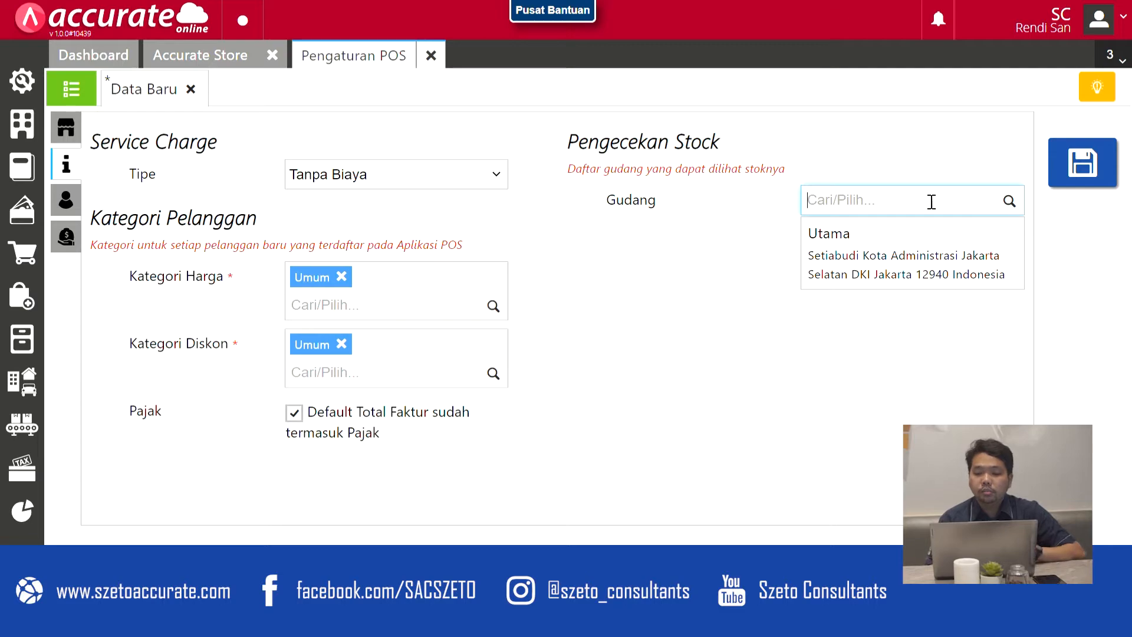
pyautogui.click(935, 254)
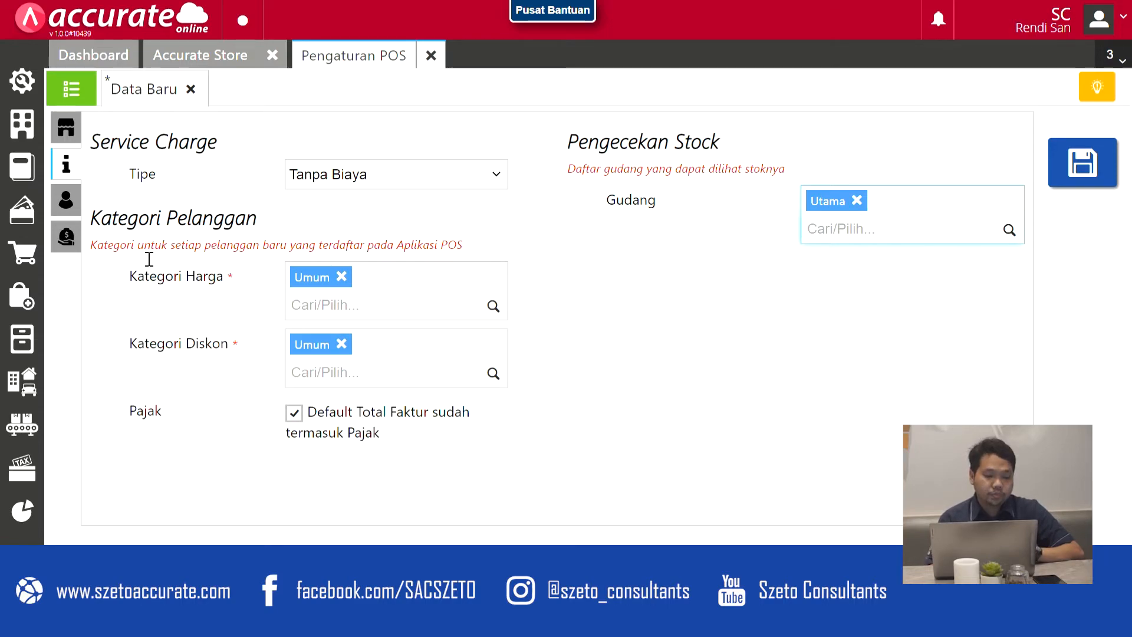
# Step: Look up employees who can be given POS login, and open a new employee (Karyawan) record
pyautogui.click(83, 208)
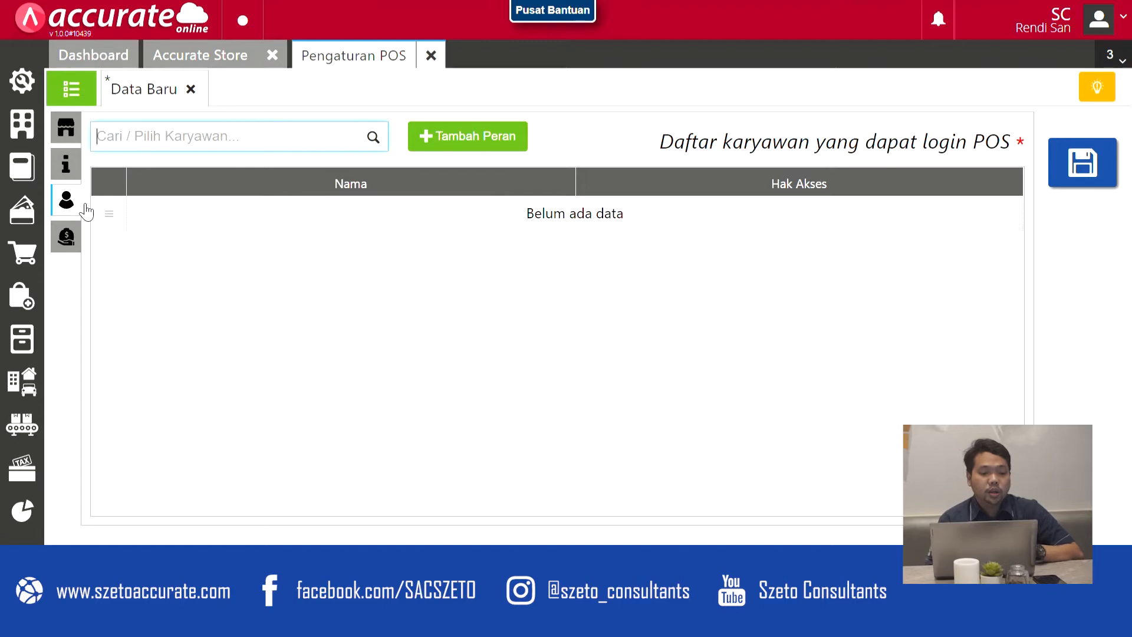
pyautogui.click(374, 137)
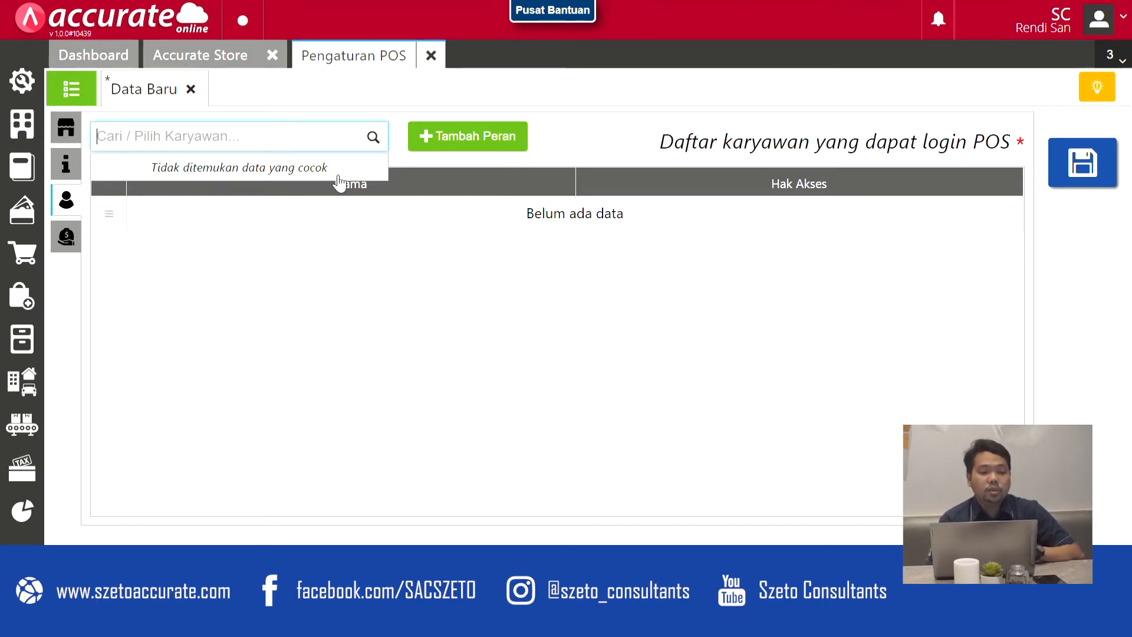
pyautogui.click(19, 127)
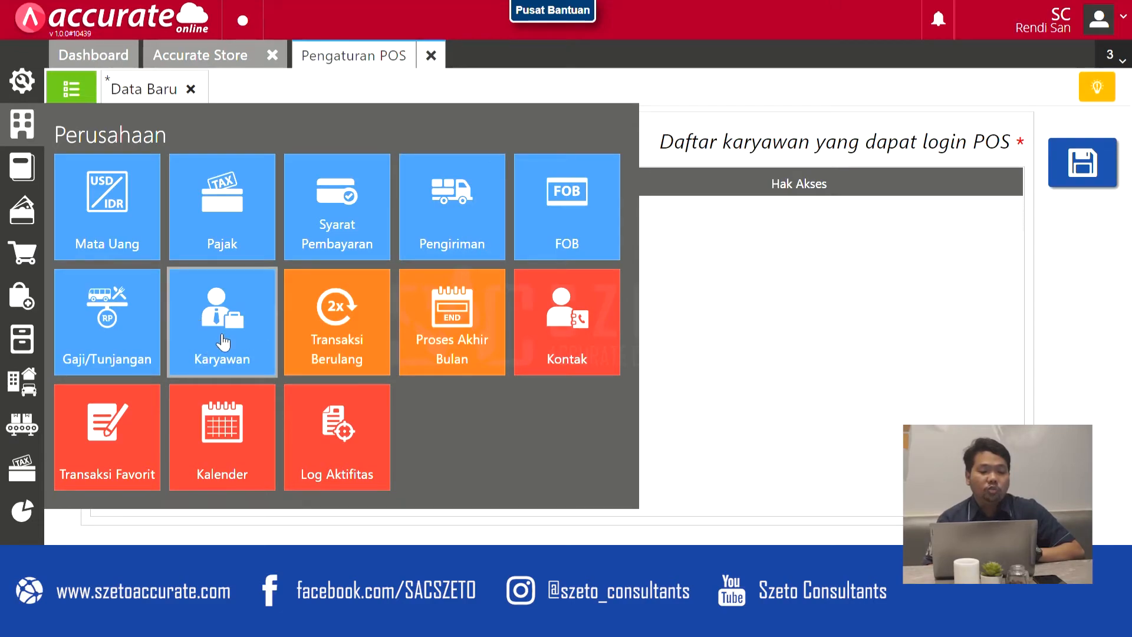
pyautogui.click(217, 334)
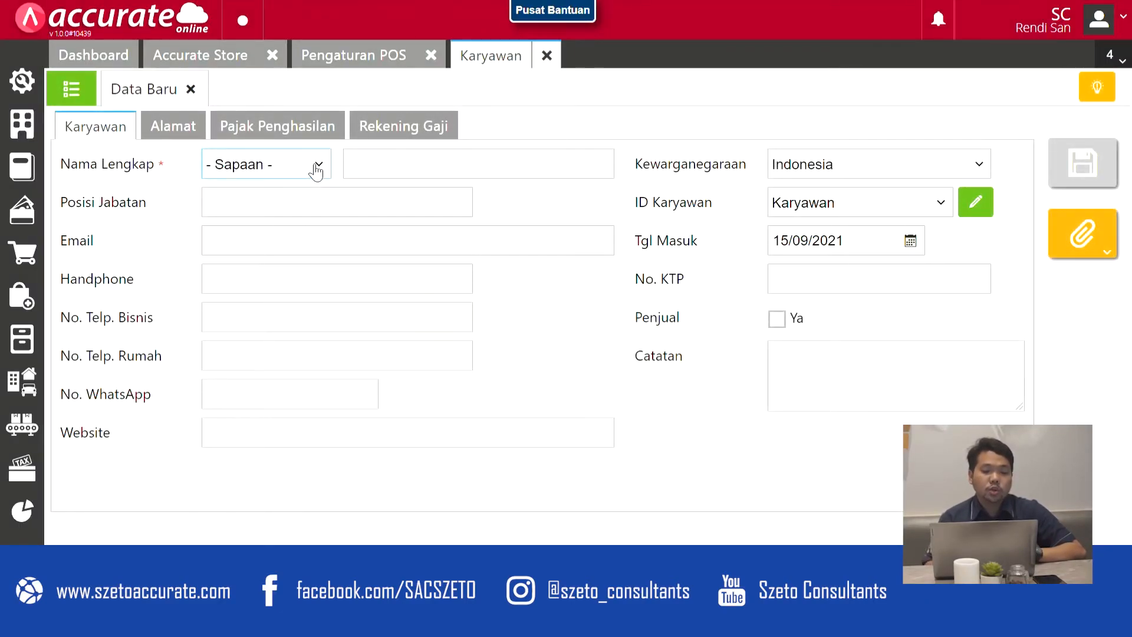
# Step: Fill in the employee's salutation Bapak and full name, mark them as Penjual, save the record and close the employee form
pyautogui.click(315, 166)
pyautogui.click(291, 201)
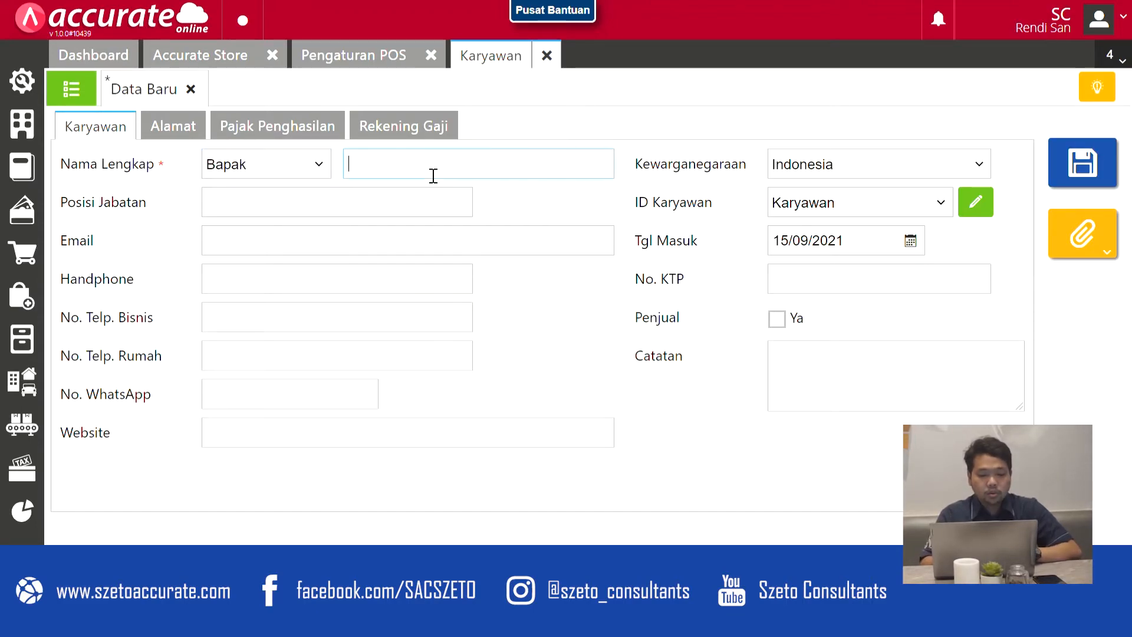
pyautogui.click(433, 176)
pyautogui.write('Santo')
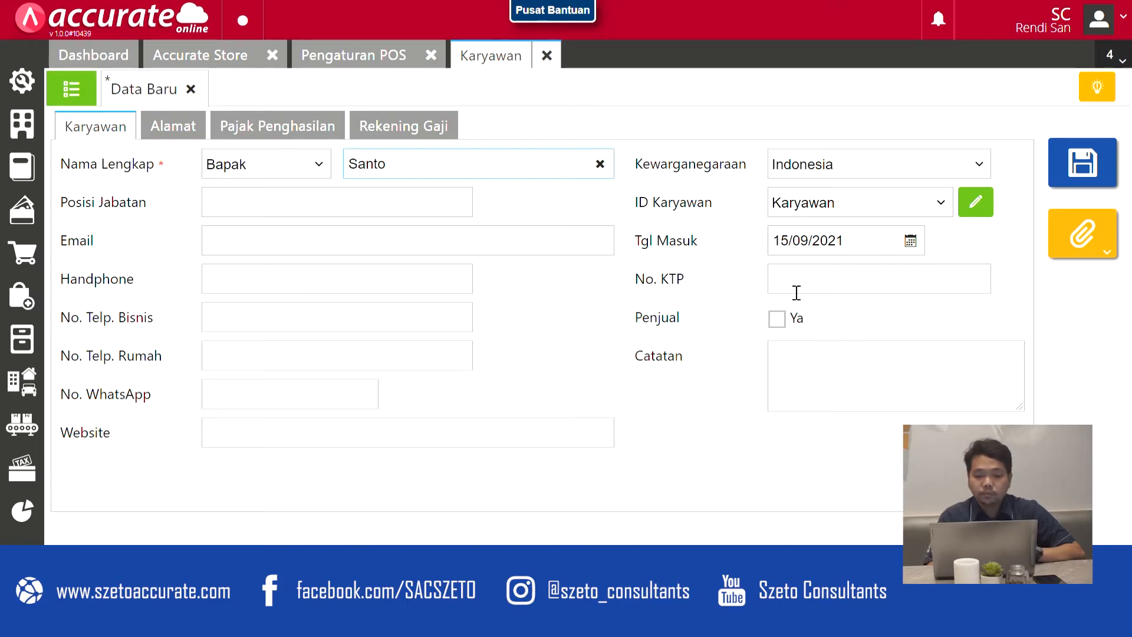
pyautogui.click(777, 319)
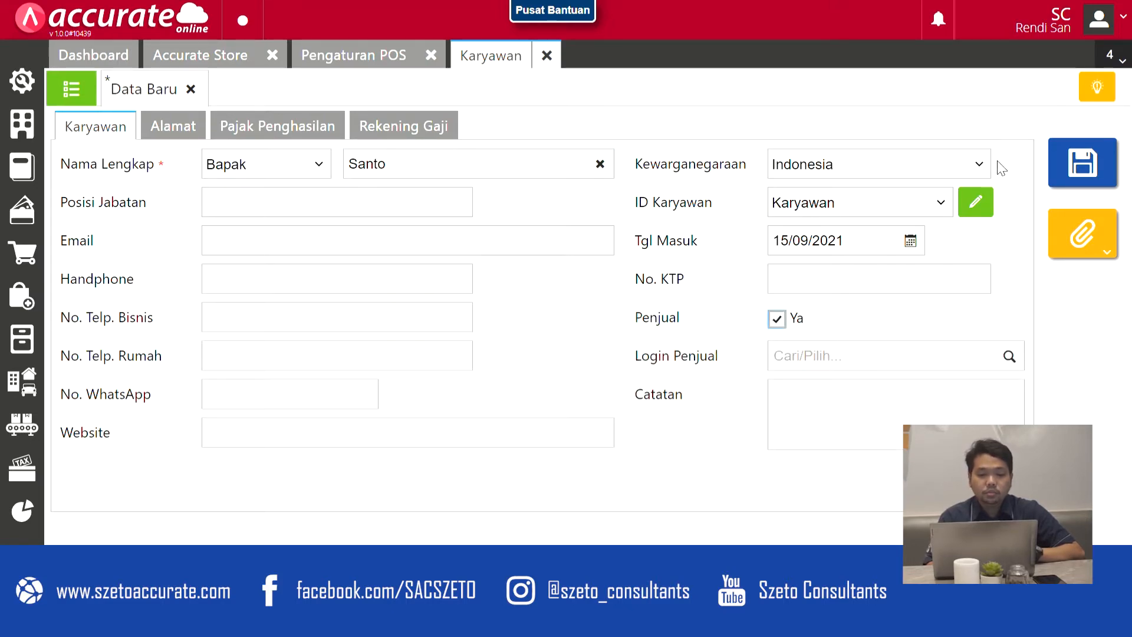
pyautogui.click(1092, 169)
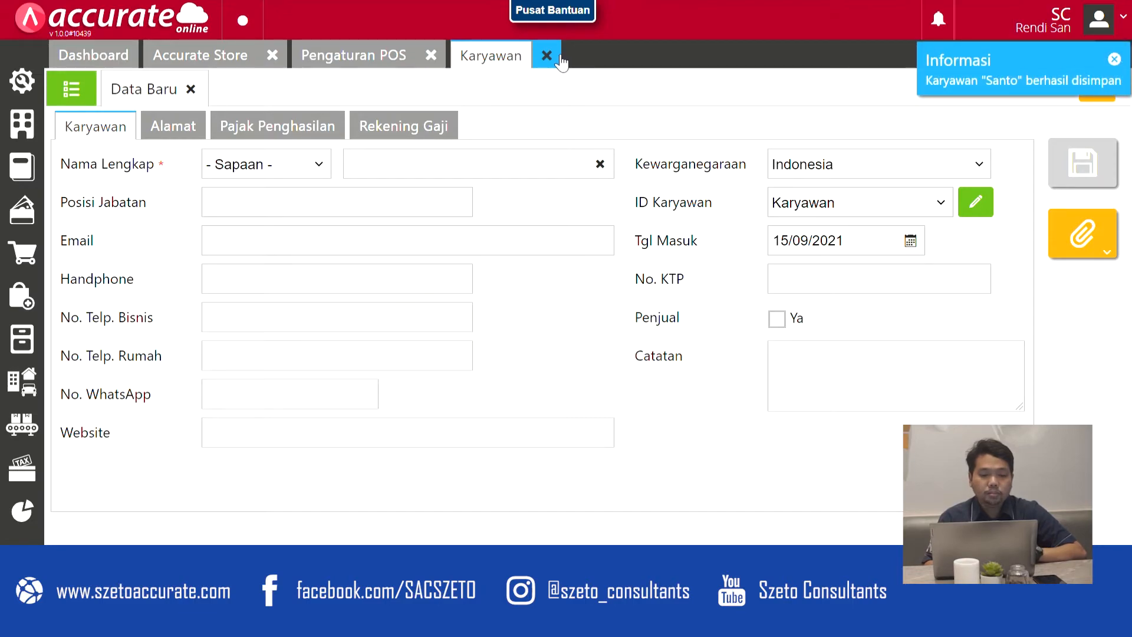
pyautogui.click(547, 56)
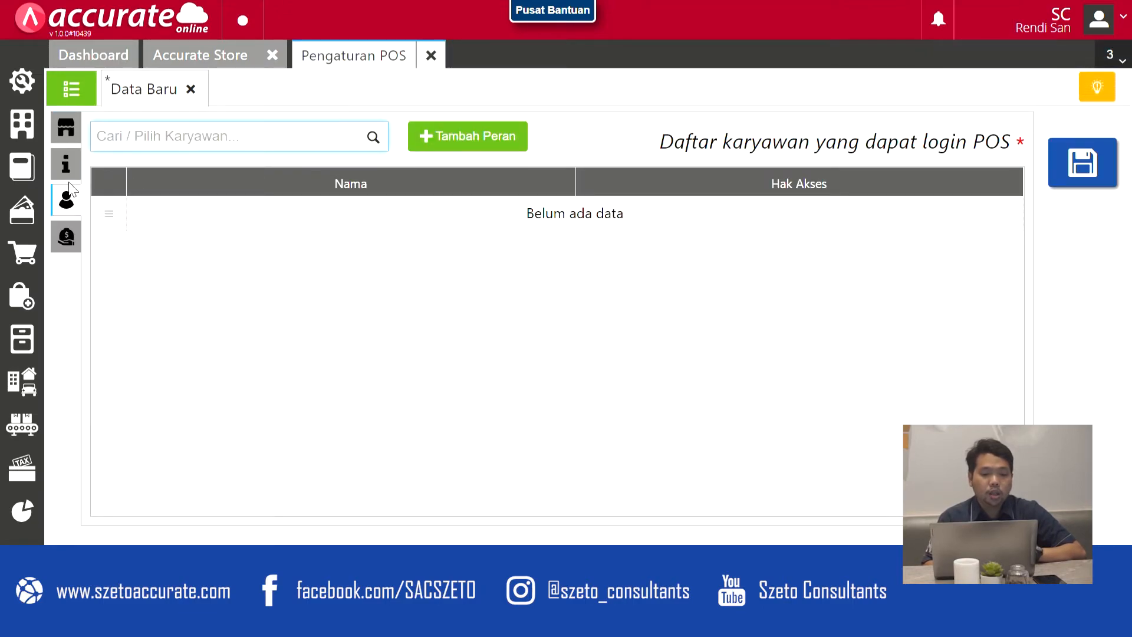
# Step: Add the new employee to the POS login list with the Supervisor access right
pyautogui.click(373, 138)
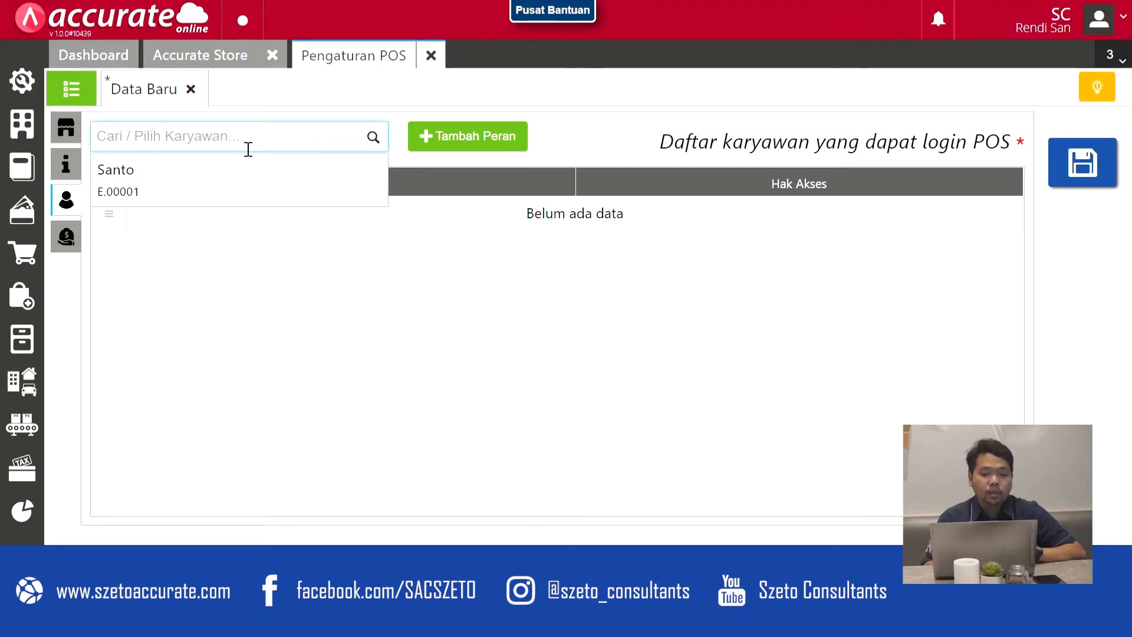
pyautogui.click(294, 192)
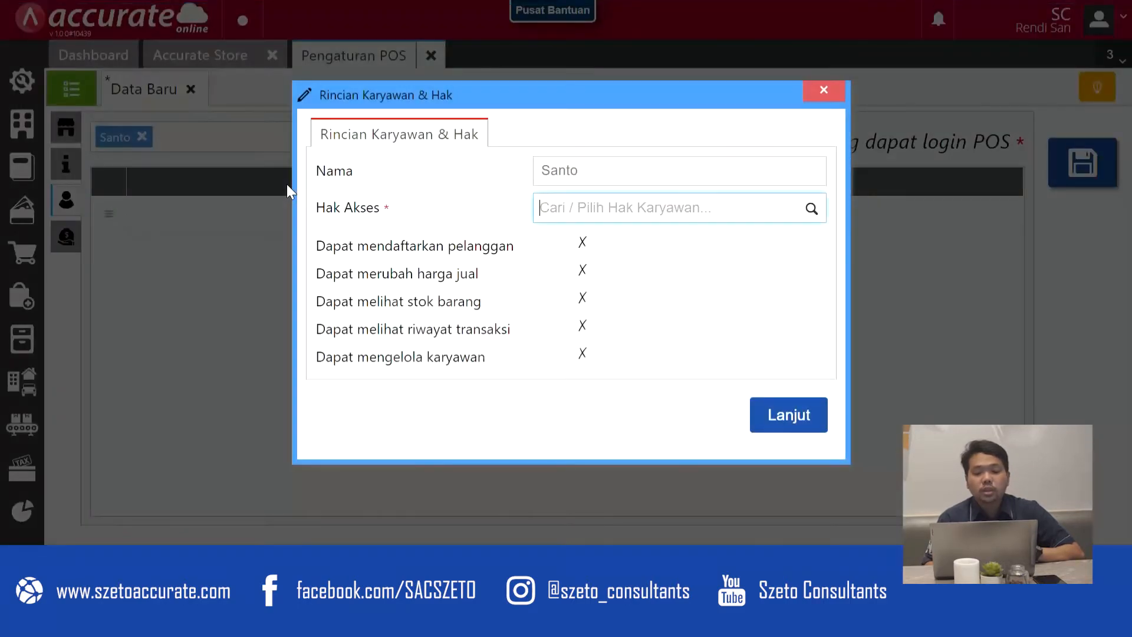
pyautogui.click(812, 211)
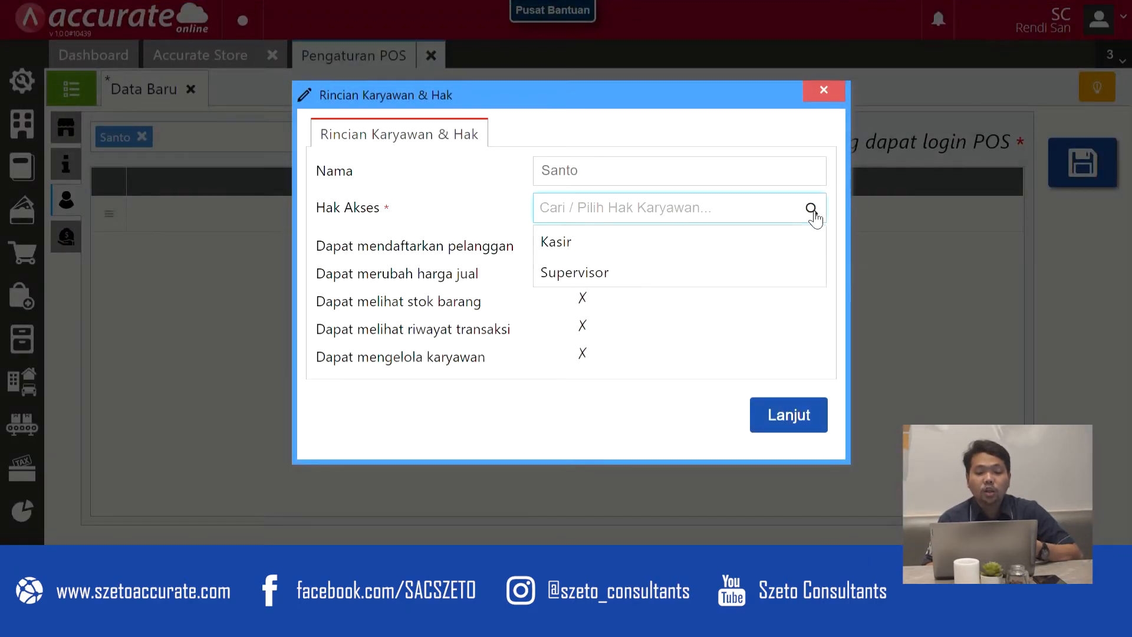
pyautogui.click(702, 245)
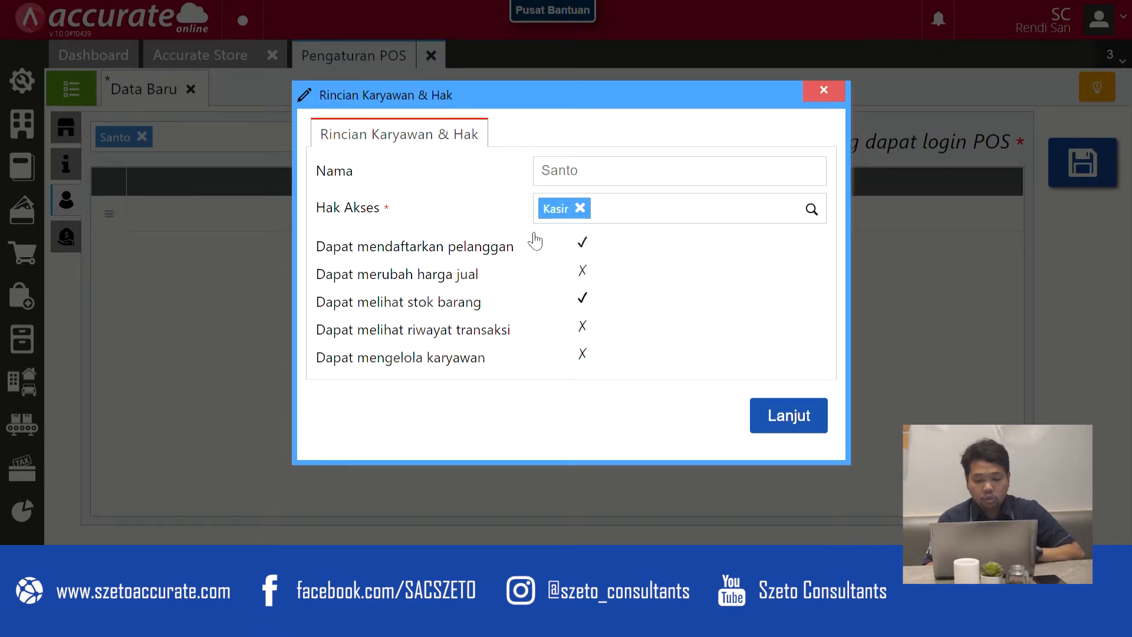
pyautogui.click(812, 210)
pyautogui.click(673, 252)
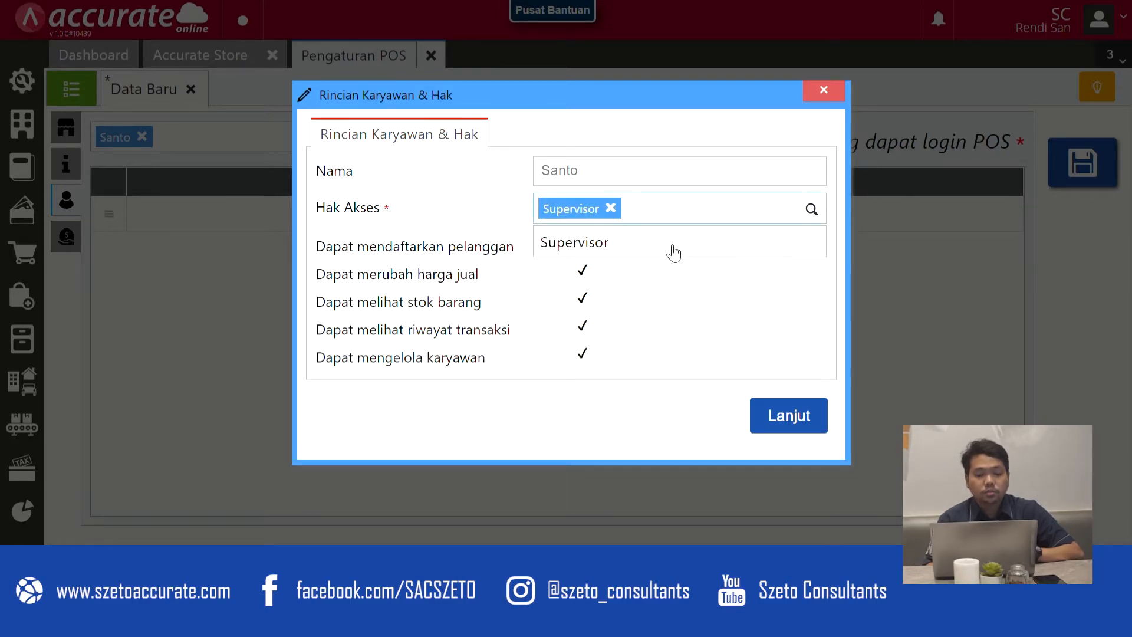
pyautogui.click(797, 419)
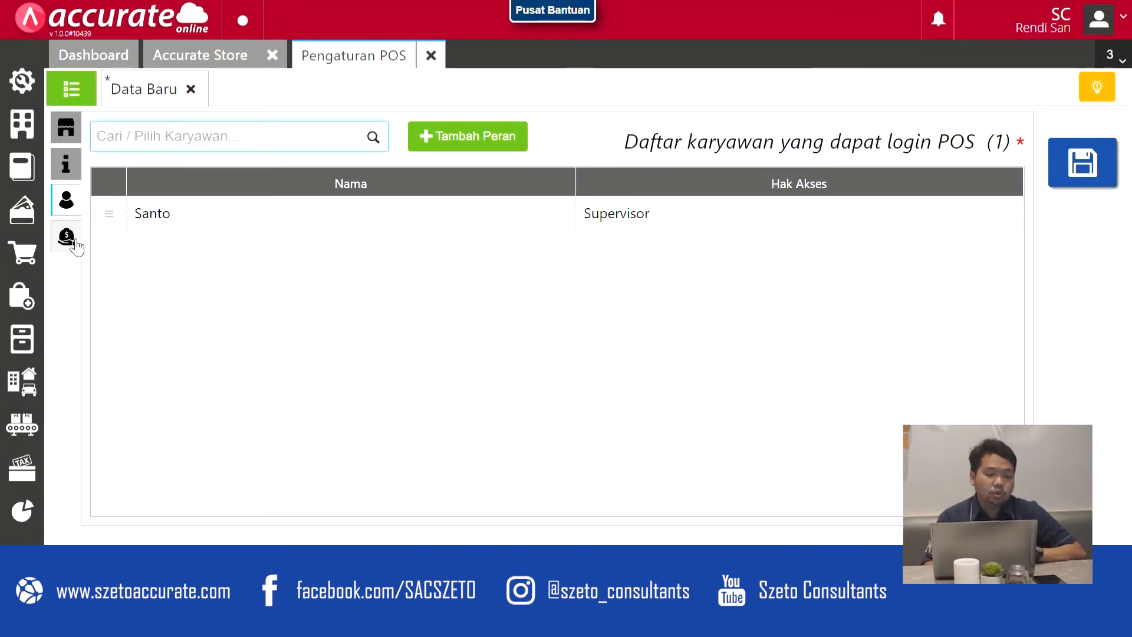
# Step: Add a non-cash payment named Debit linked to the Bank BCA account, and save the POS settings
pyautogui.click(67, 237)
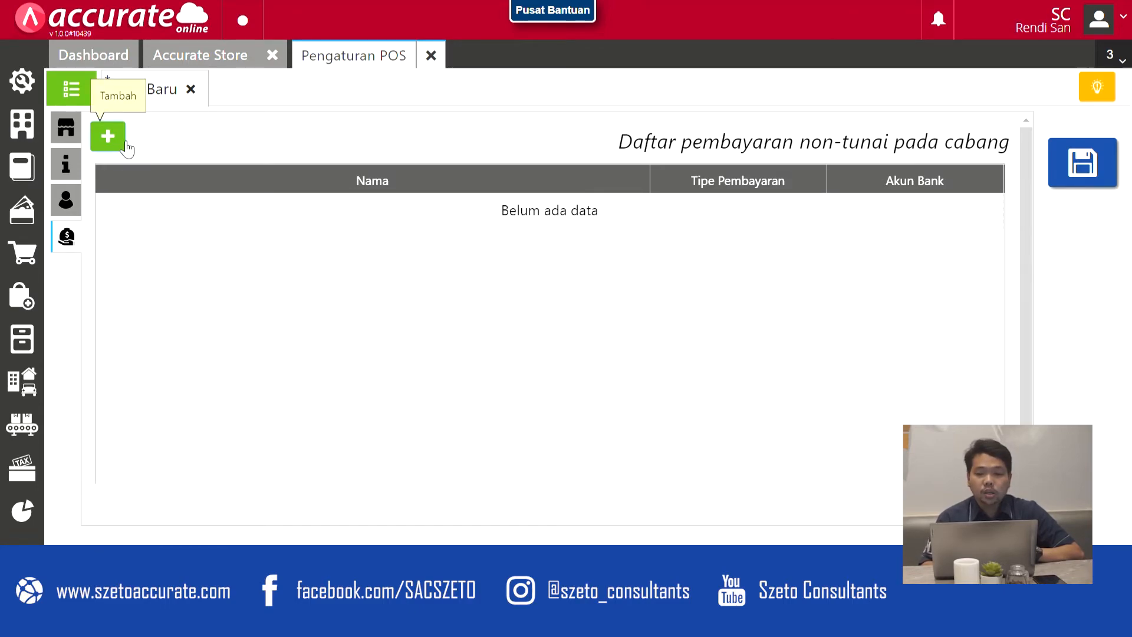
pyautogui.click(125, 142)
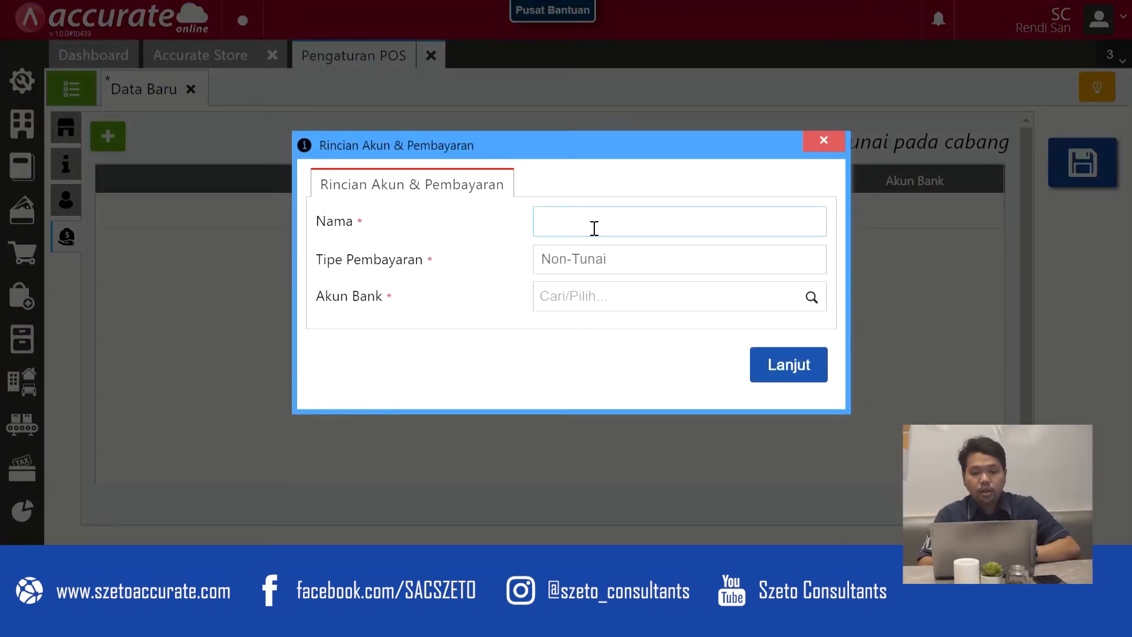
pyautogui.write('Debit')
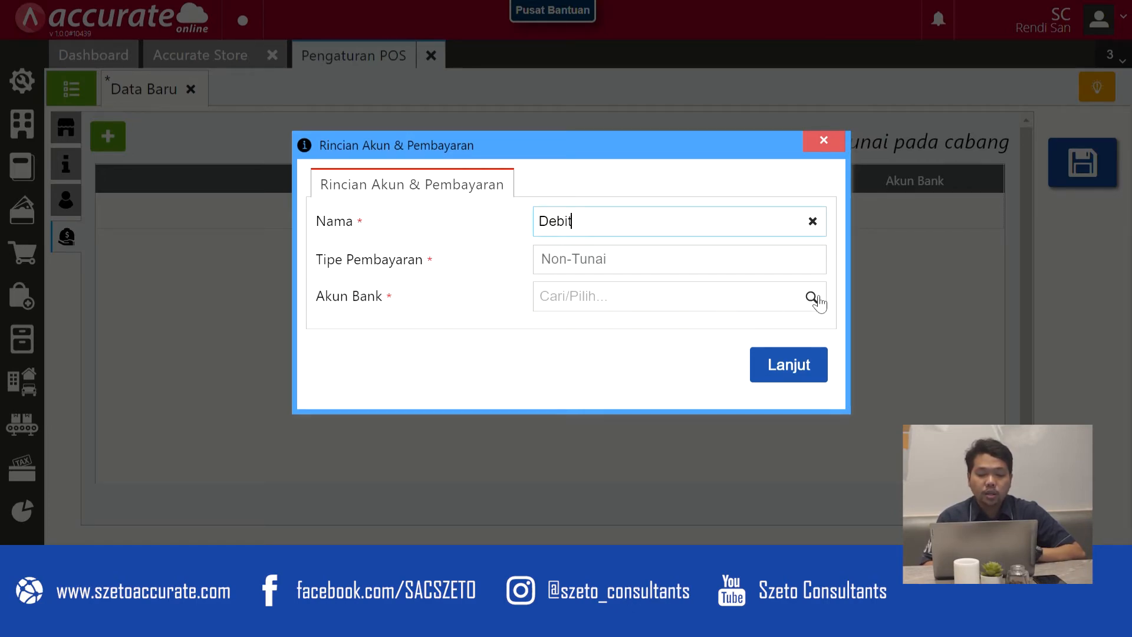
pyautogui.click(818, 300)
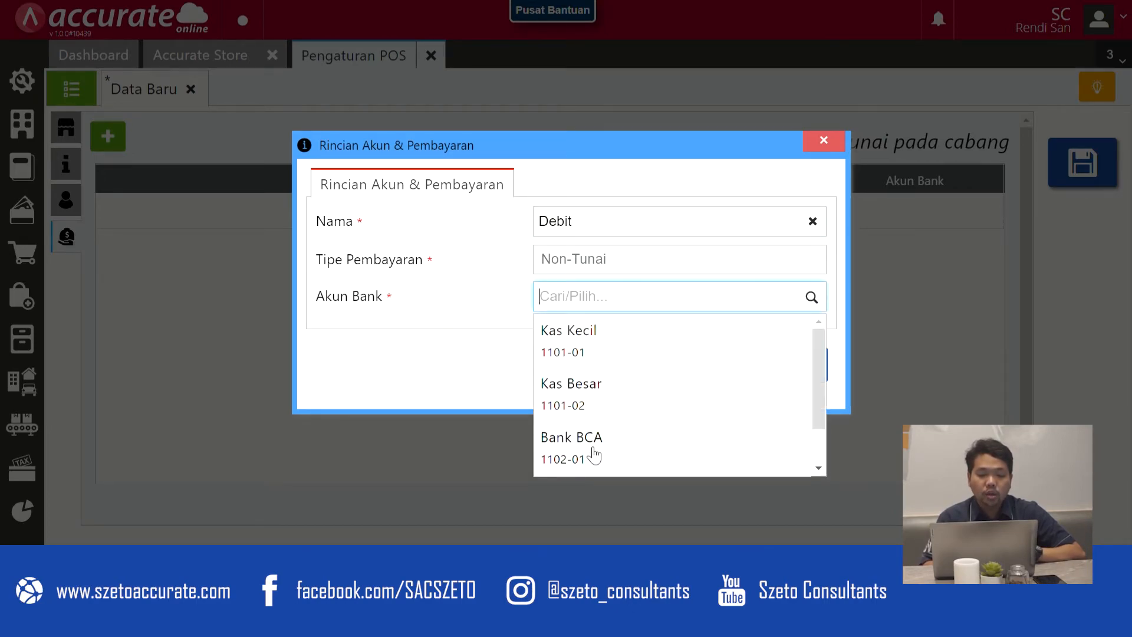
pyautogui.scroll(-1, 594, 454)
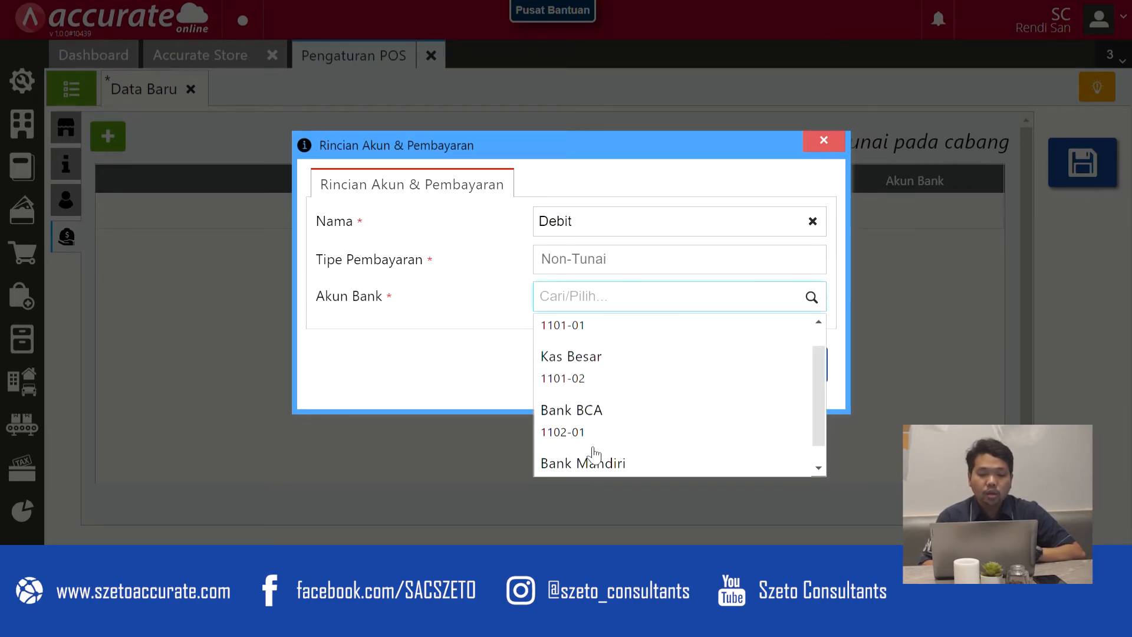
pyautogui.click(677, 432)
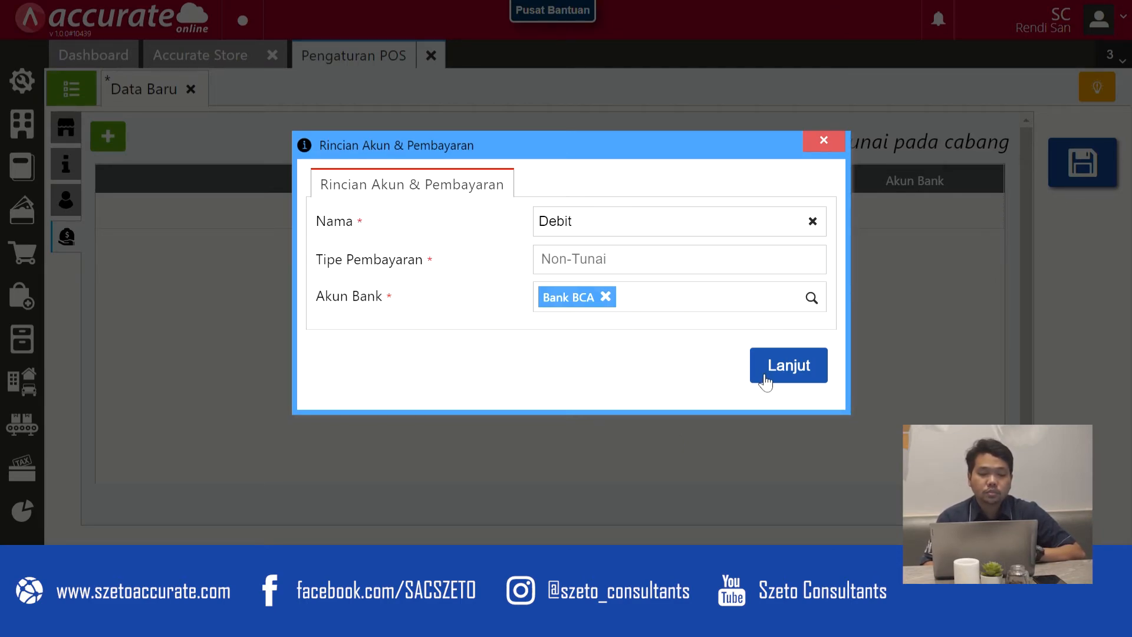
pyautogui.click(766, 380)
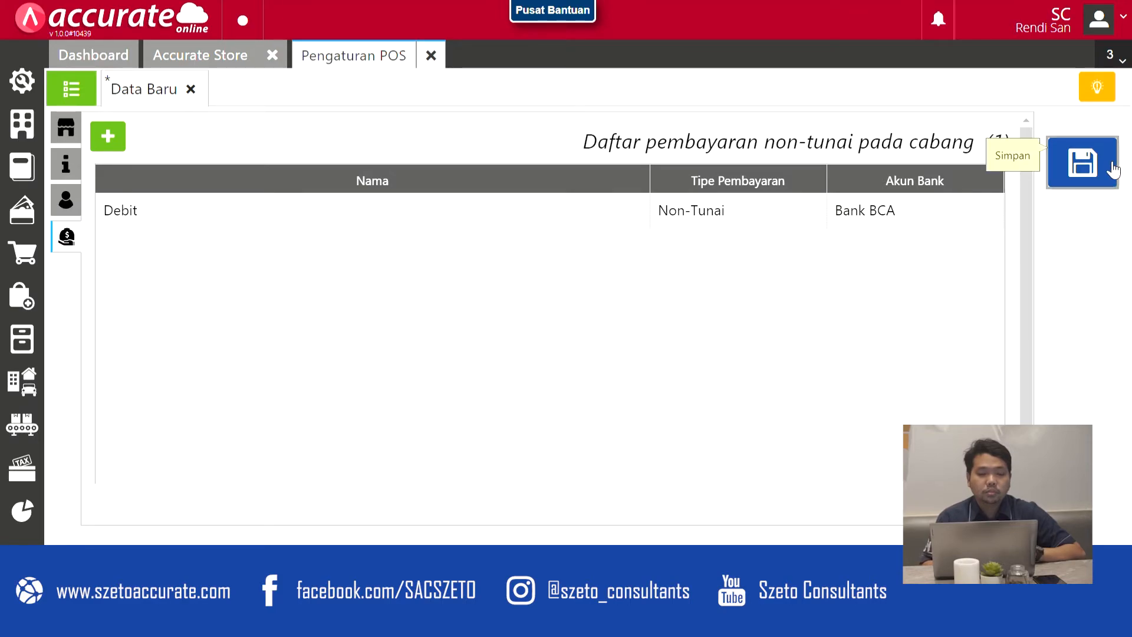
pyautogui.click(1114, 170)
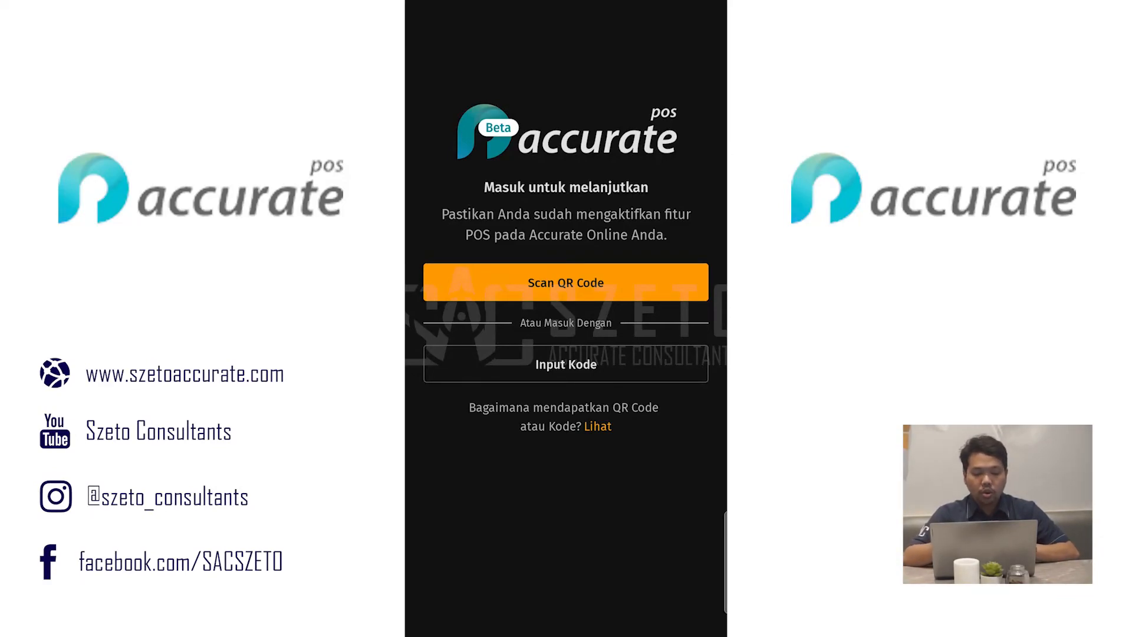
# Step: Switch to the Accurate POS mobile app, connect the device by scanning the QR code, and choose the Supervisor user
pyautogui.click(619, 286)
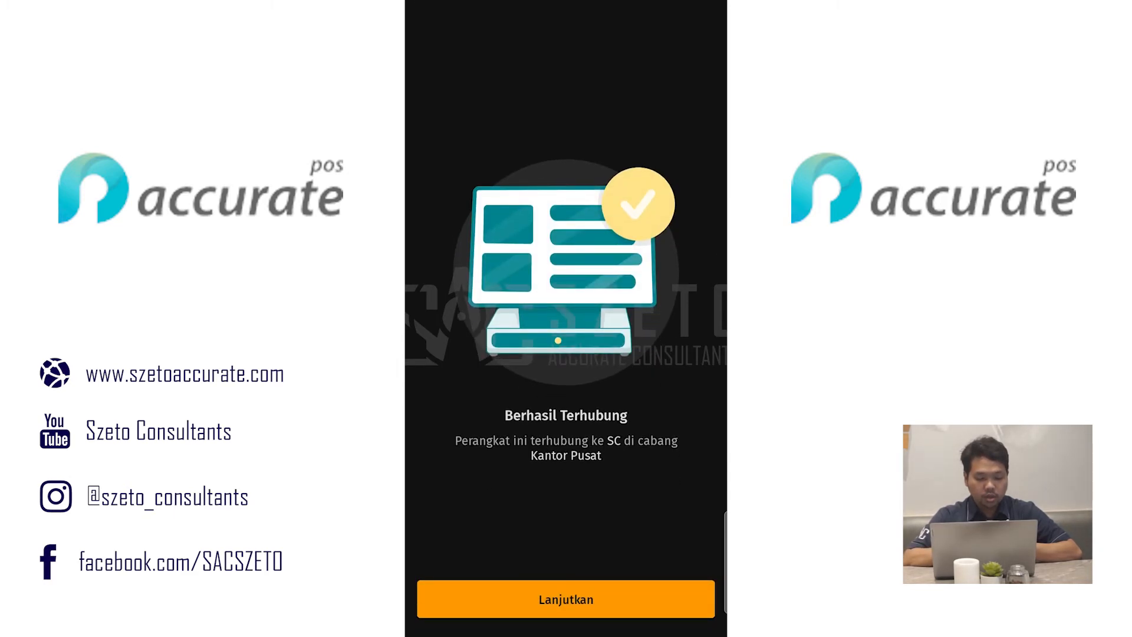
pyautogui.click(612, 611)
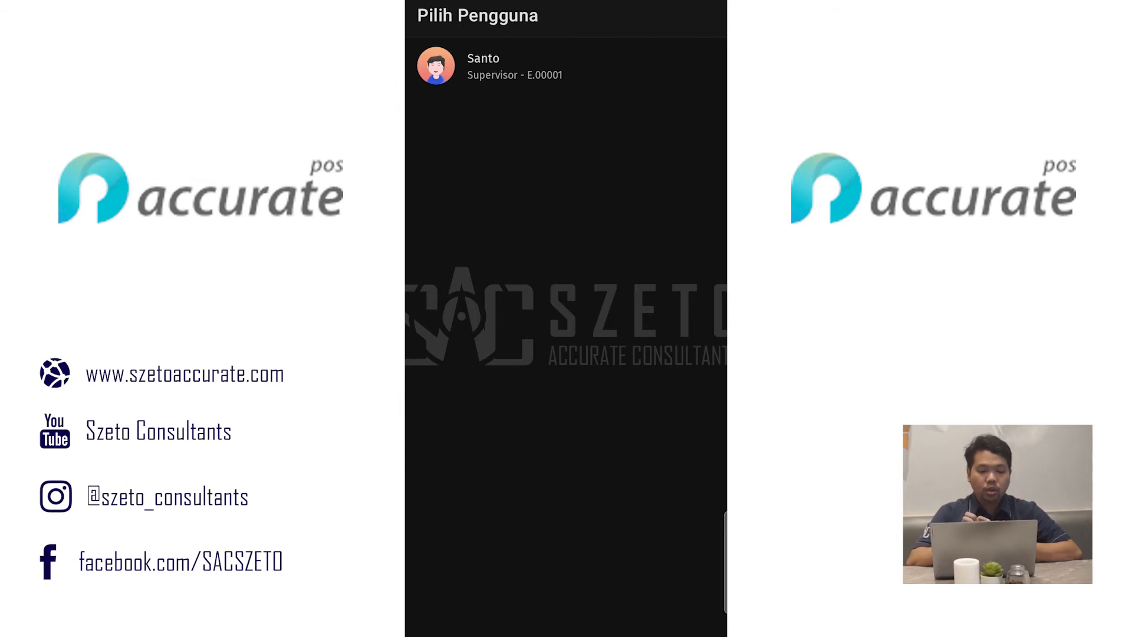
pyautogui.click(503, 69)
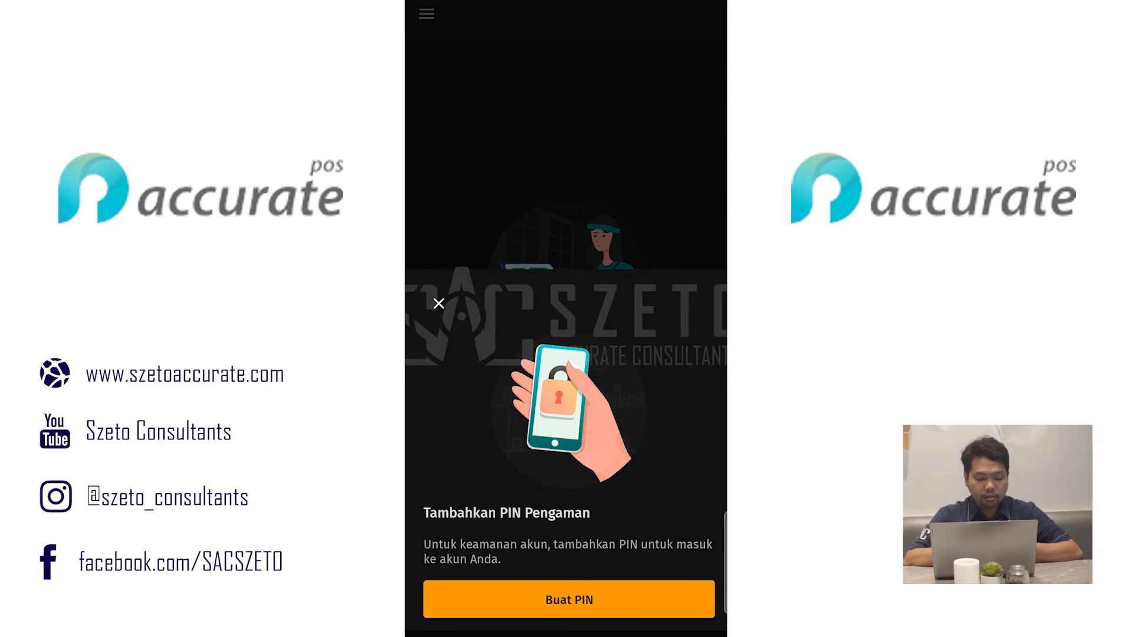
# Step: Create a six-digit security PIN for the user's account and repeat the same PIN to confirm it
pyautogui.click(599, 607)
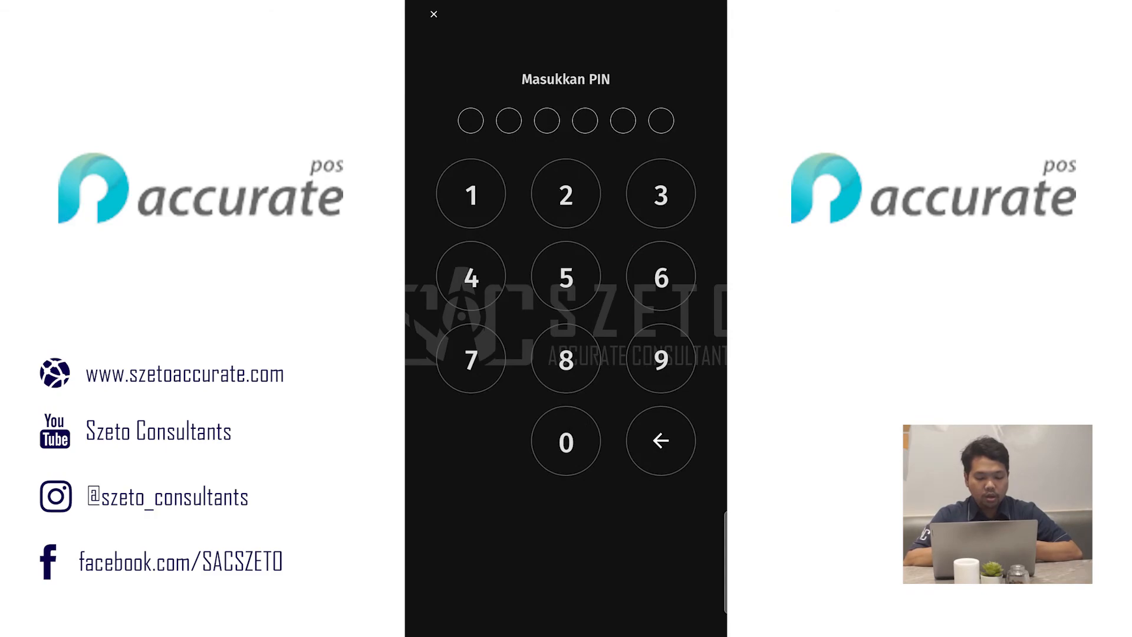
pyautogui.click(653, 367)
pyautogui.click(566, 277)
pyautogui.click(652, 366)
pyautogui.click(479, 278)
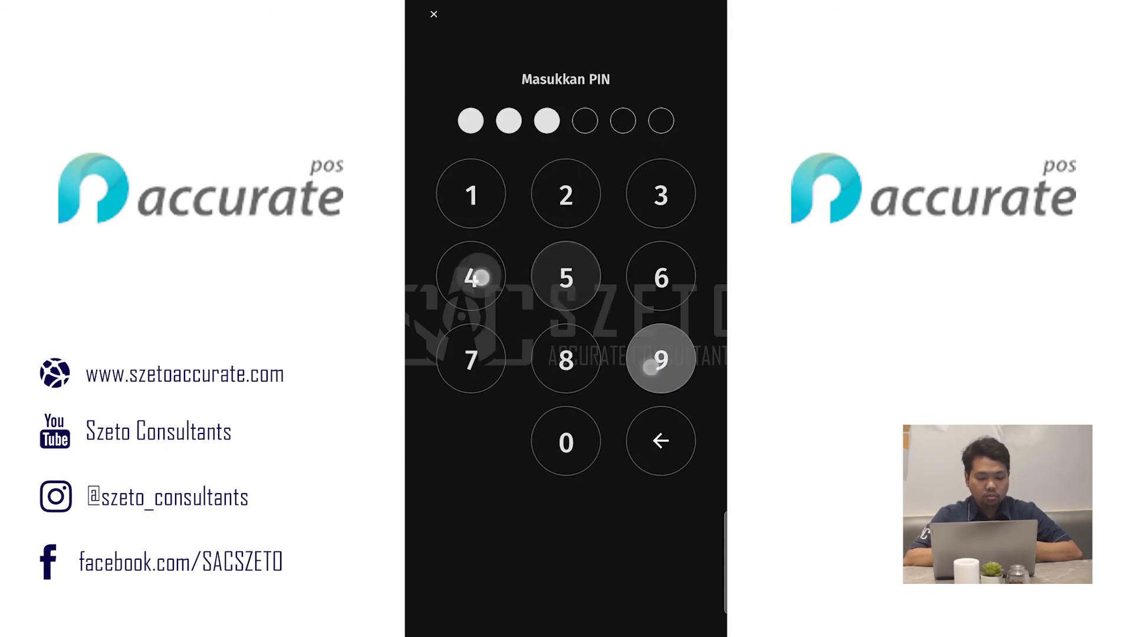
pyautogui.click(653, 366)
pyautogui.click(475, 199)
pyautogui.click(653, 366)
pyautogui.click(566, 277)
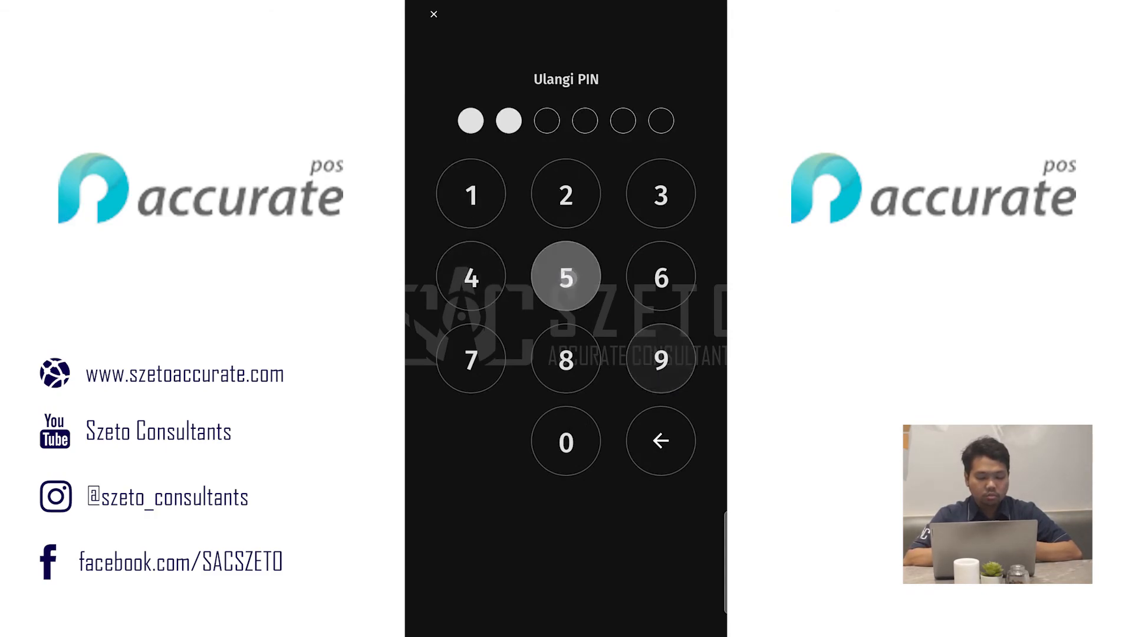
pyautogui.click(652, 366)
pyautogui.click(472, 278)
pyautogui.click(652, 366)
pyautogui.click(471, 195)
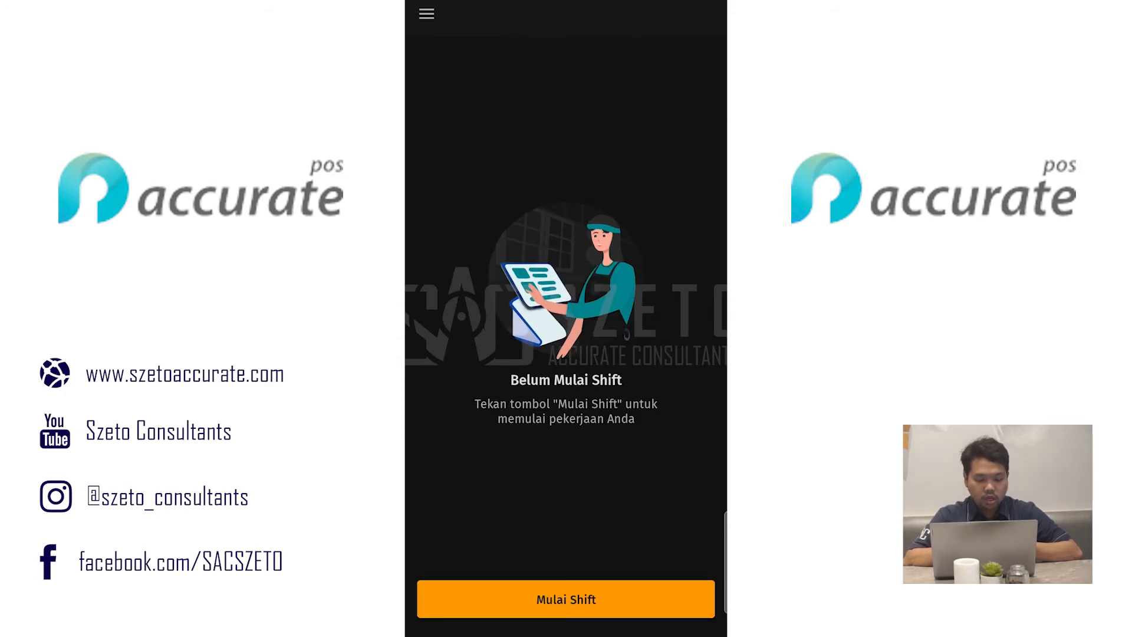
# Step: Start the cashier shift with an opening capital (Modal) of Rp1.000.000
pyautogui.click(619, 600)
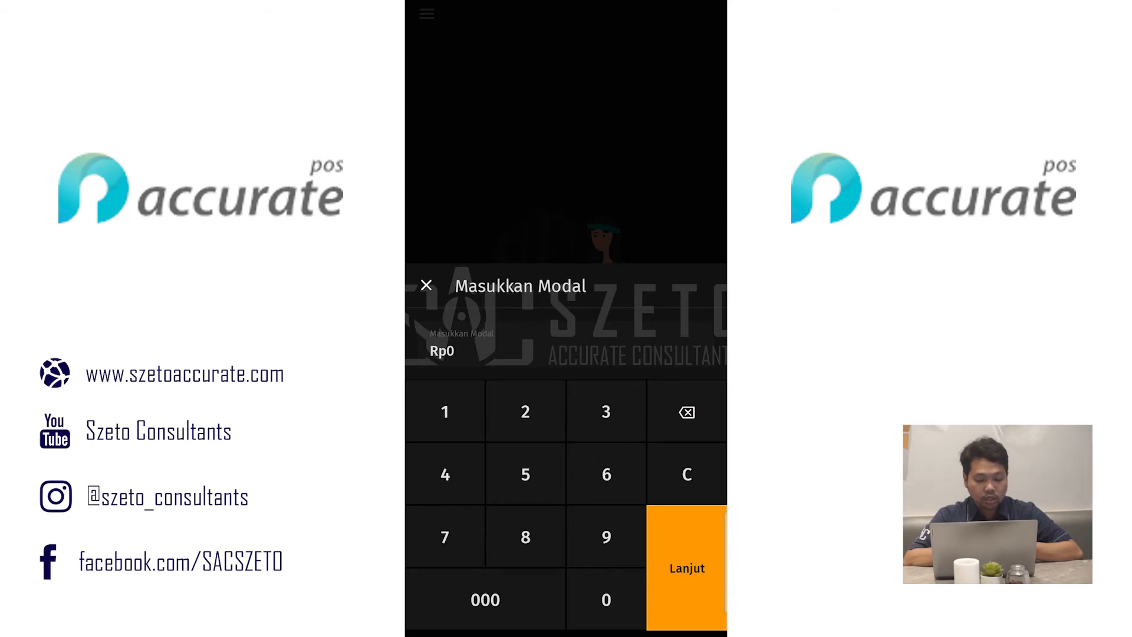
pyautogui.click(437, 420)
pyautogui.click(484, 604)
pyautogui.click(484, 599)
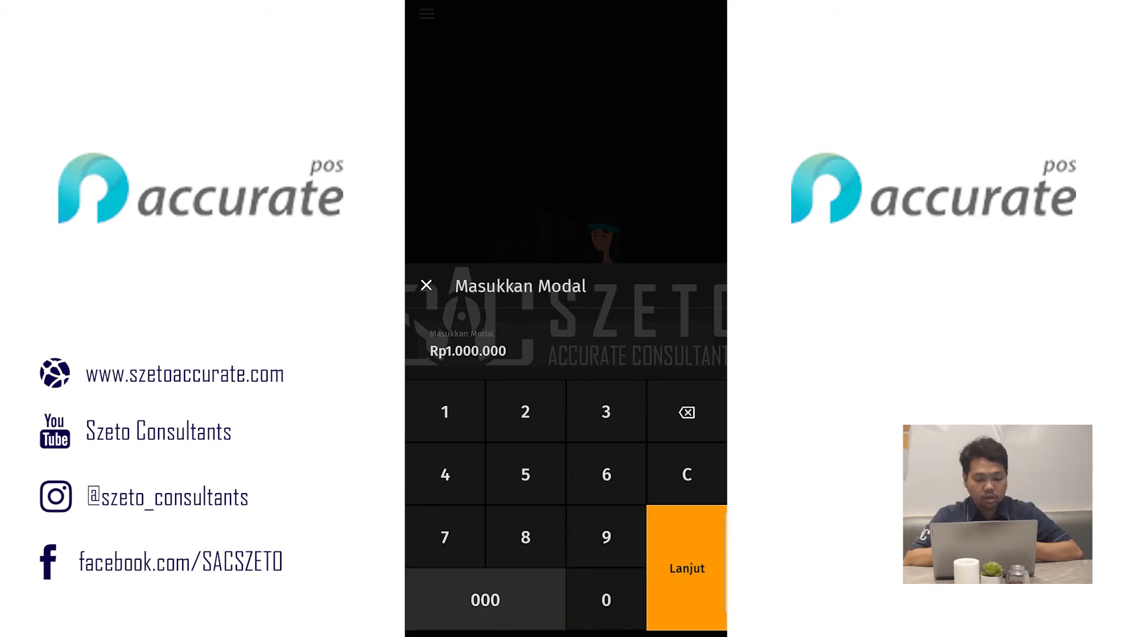
pyautogui.click(691, 575)
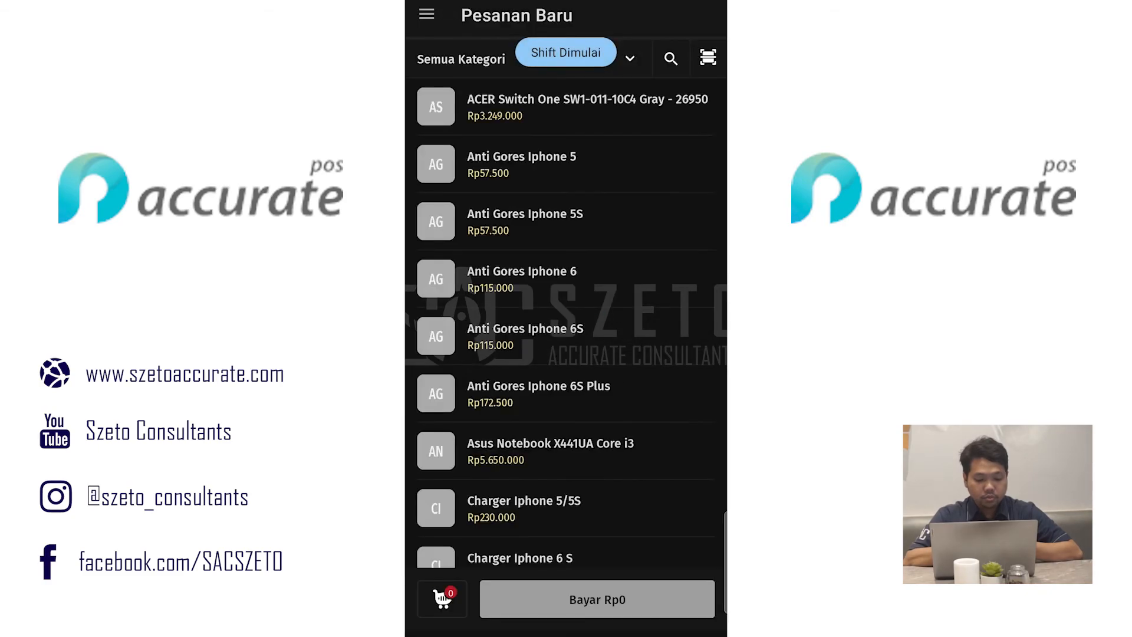
pyautogui.moveTo(649, 393)
pyautogui.mouseDown()
pyautogui.moveTo(649, 323)
pyautogui.moveTo(649, 394)
pyautogui.mouseUp()
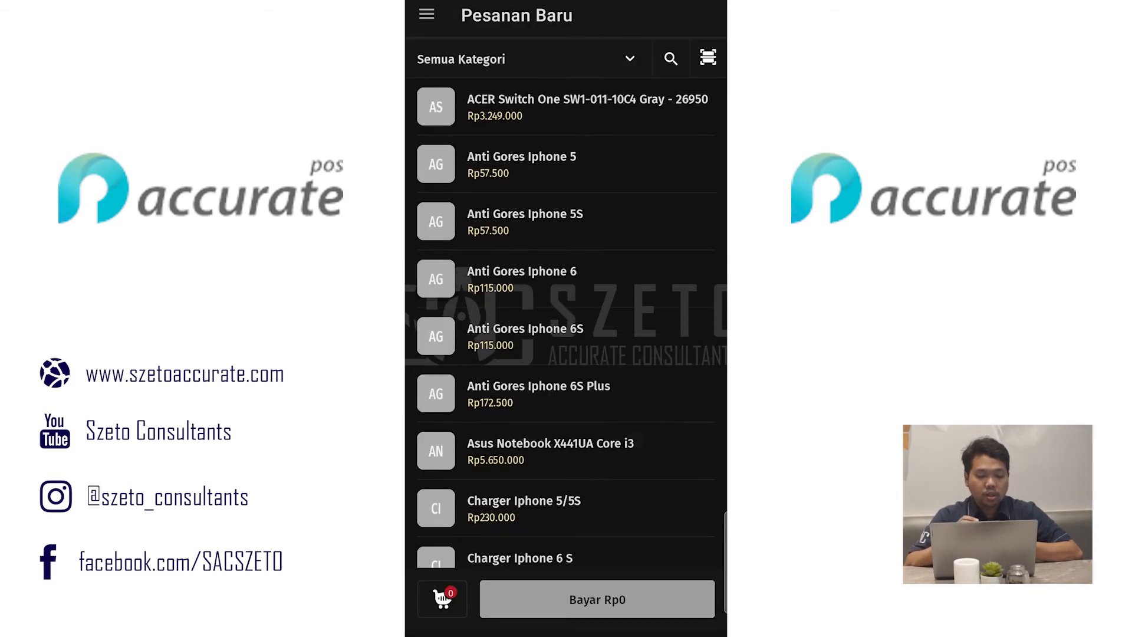